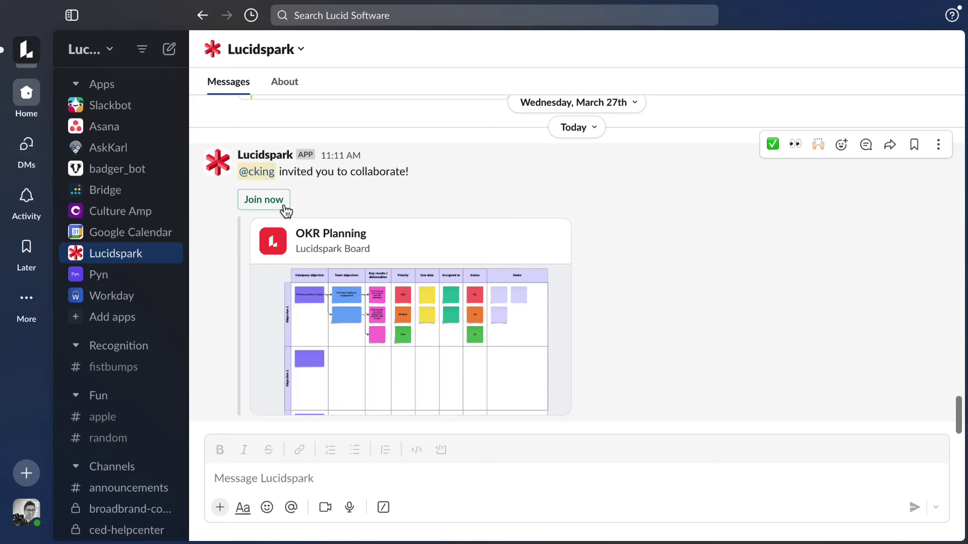
Accept the Lucidspark invite in Slack to open the OKR Planning board
click(264, 199)
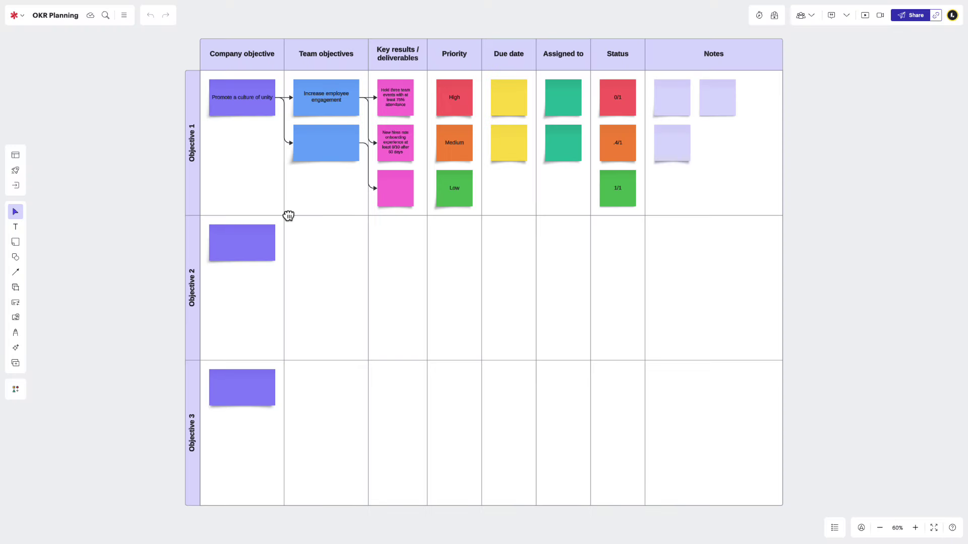
Pan and zoom across the OKR Planning board to the priority columns and select the new-hires onboarding note
drag(343, 293, 355, 307)
scroll(312, 232, up, 8)
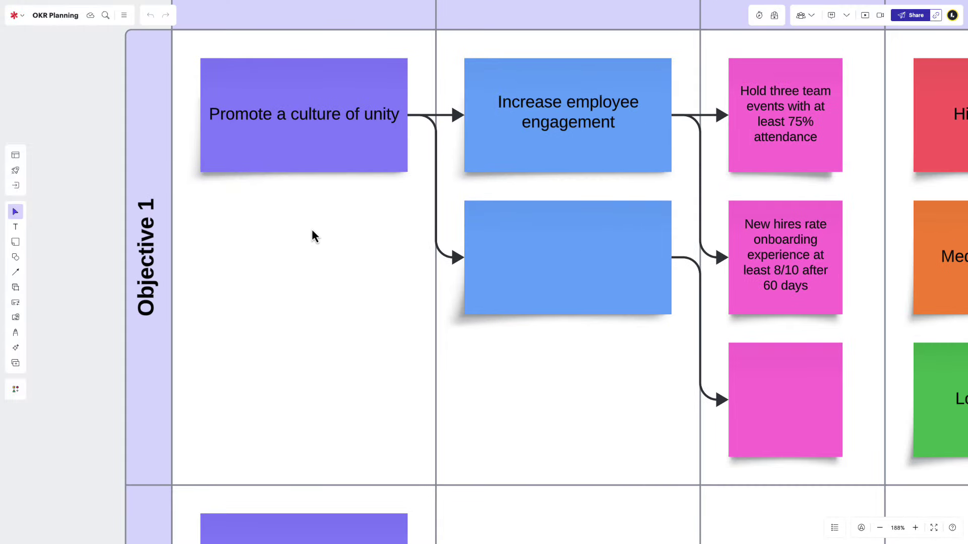
drag(313, 232, 282, 232)
scroll(282, 232, right, 7)
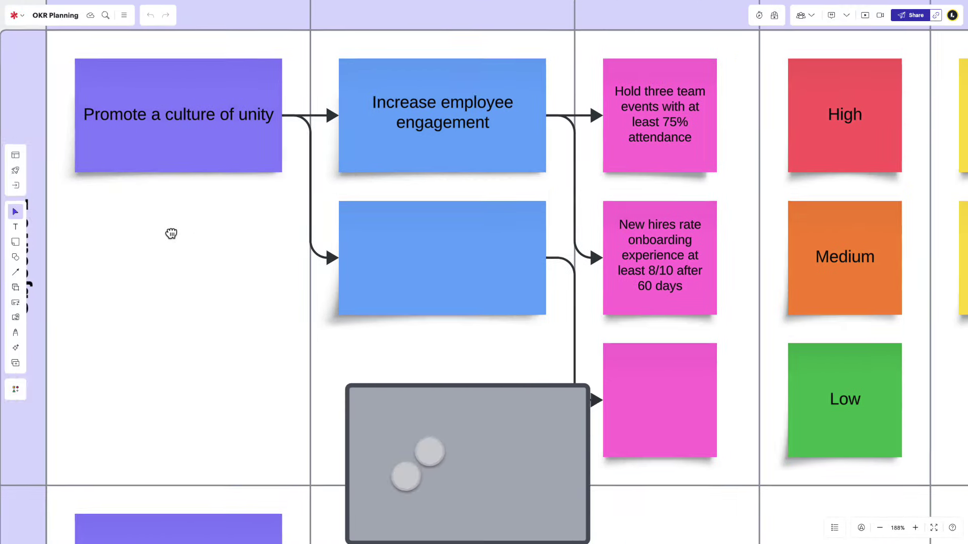
scroll(505, 229, right, 2)
scroll(435, 232, right, 5)
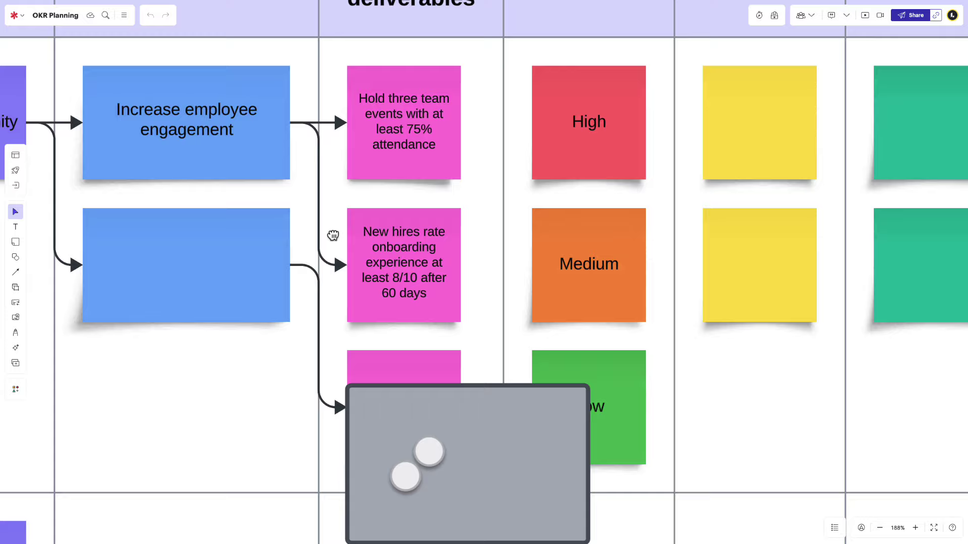
click(392, 240)
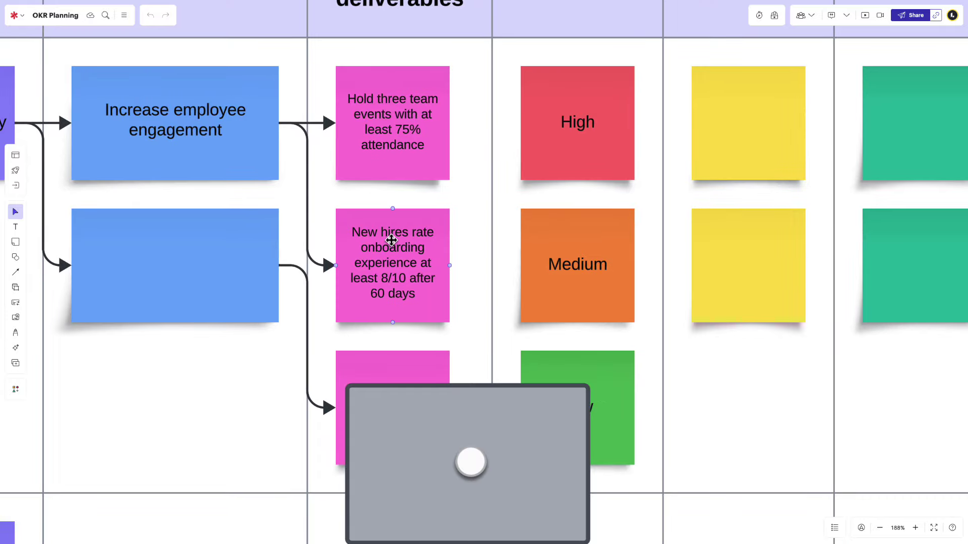
scroll(392, 240, up, 5)
scroll(392, 241, up, 8)
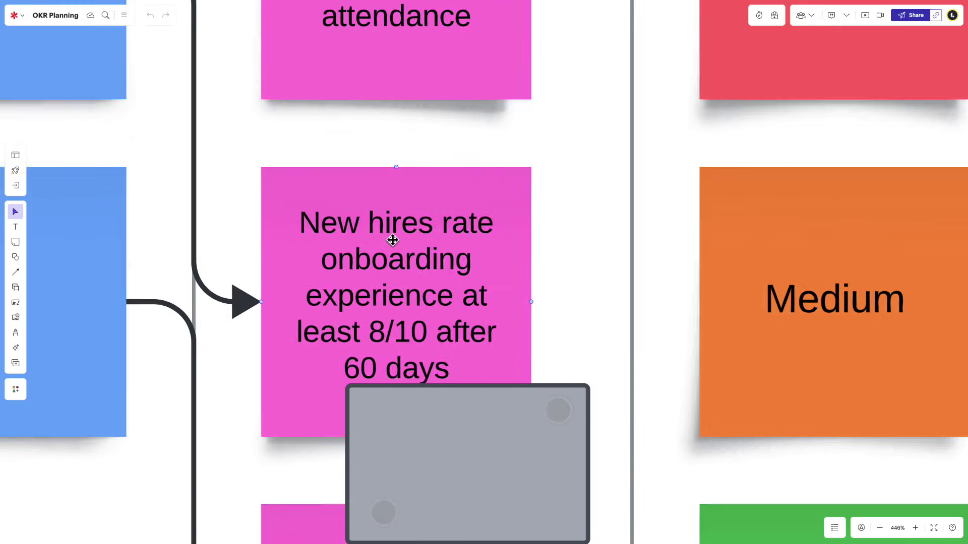
scroll(392, 241, down, 10)
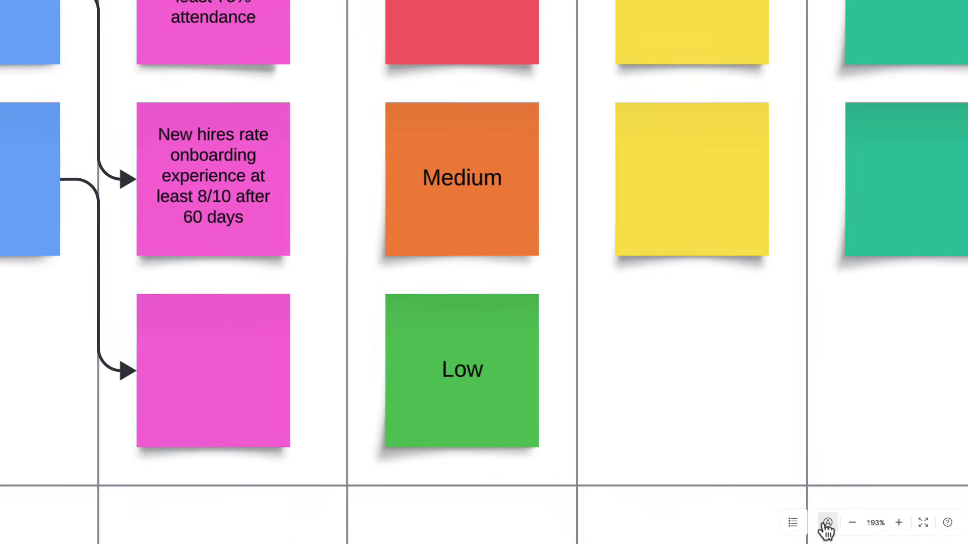
Use the Mini Map to reach the Status column, fit the whole board, then show collaboration options
click(839, 524)
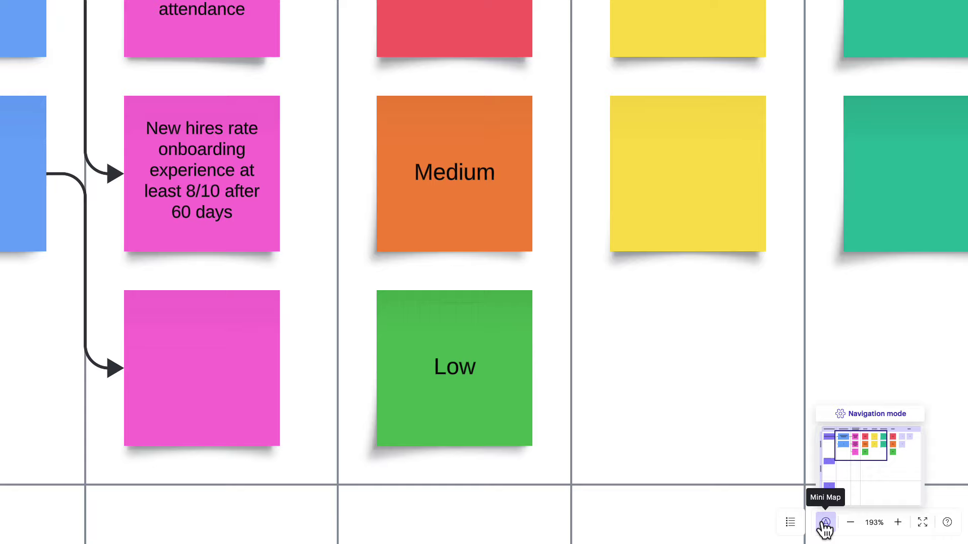
drag(858, 444, 882, 444)
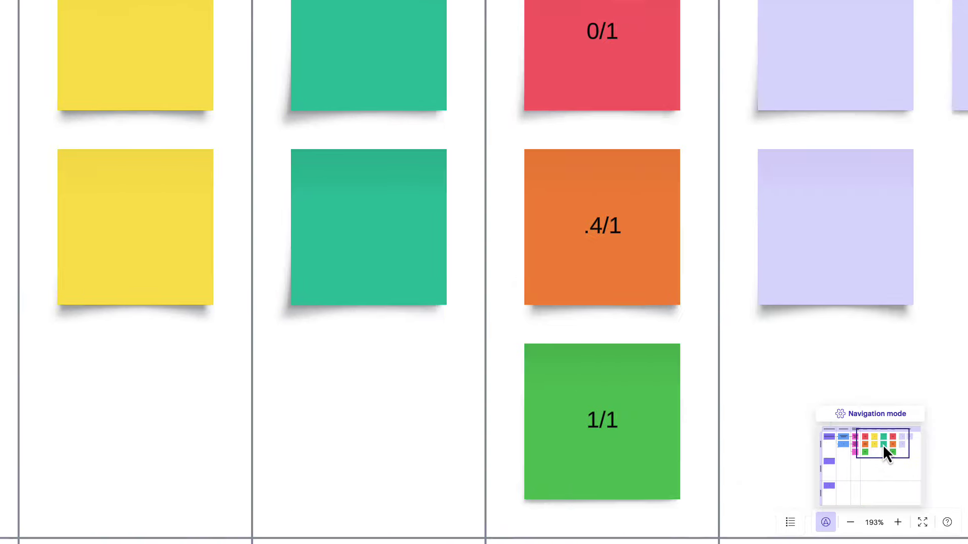
click(874, 523)
click(910, 481)
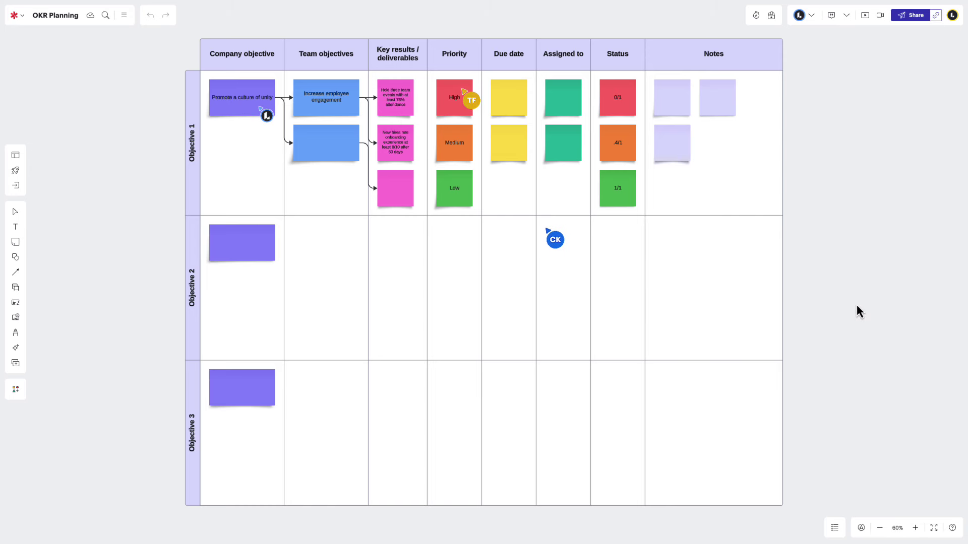
click(812, 16)
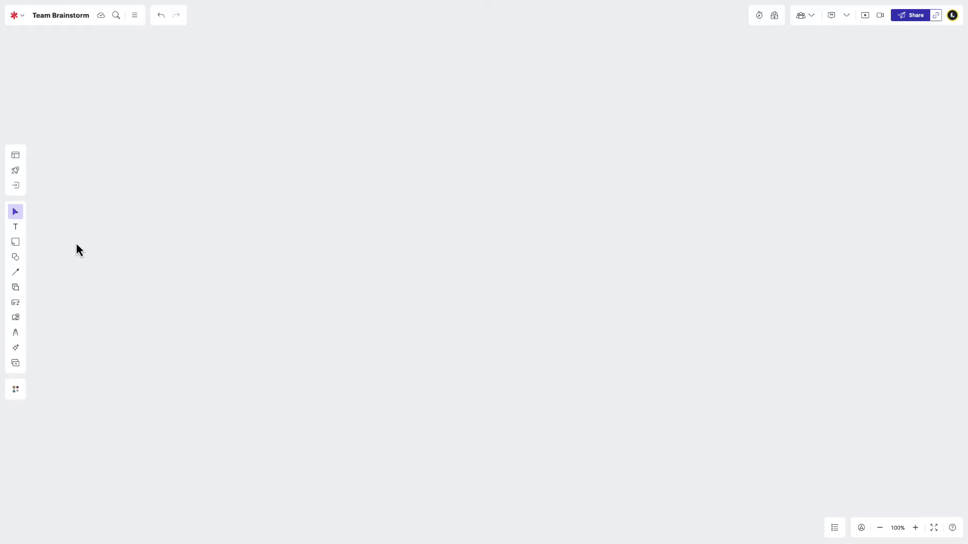
Place a yellow sticky note at the centre reading Interview customers
drag(24, 249, 426, 243)
double_click(426, 244)
text(Idea)
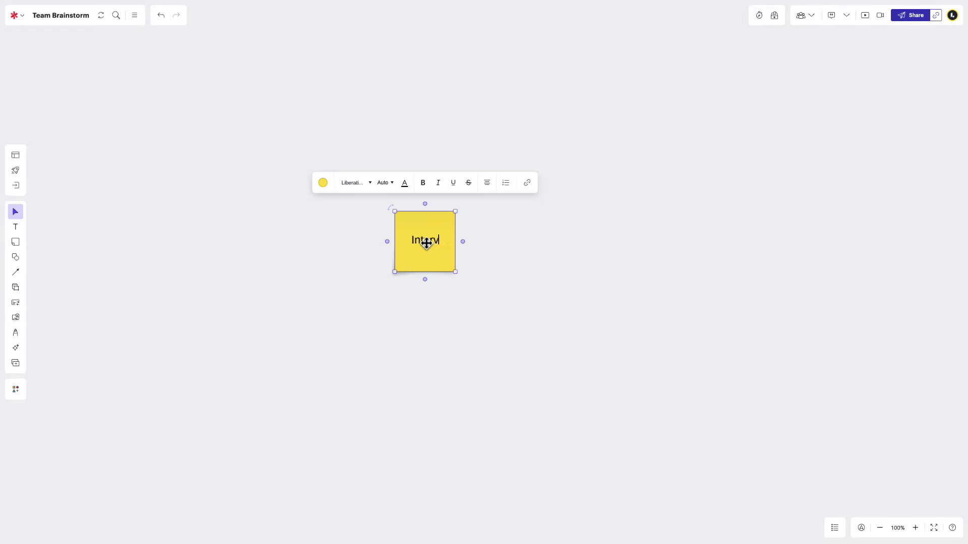
text(rview customers)
click(494, 242)
Add two more yellow notes beside it: Identify gaps and Brainstorm solutions
double_click(495, 242)
text(Identify)
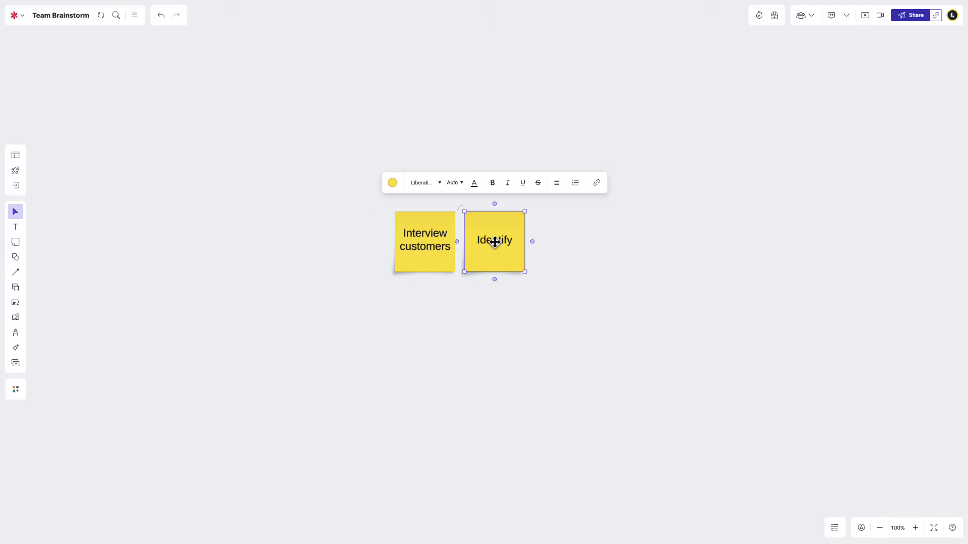
text( goals)
key(ctrl+Return)
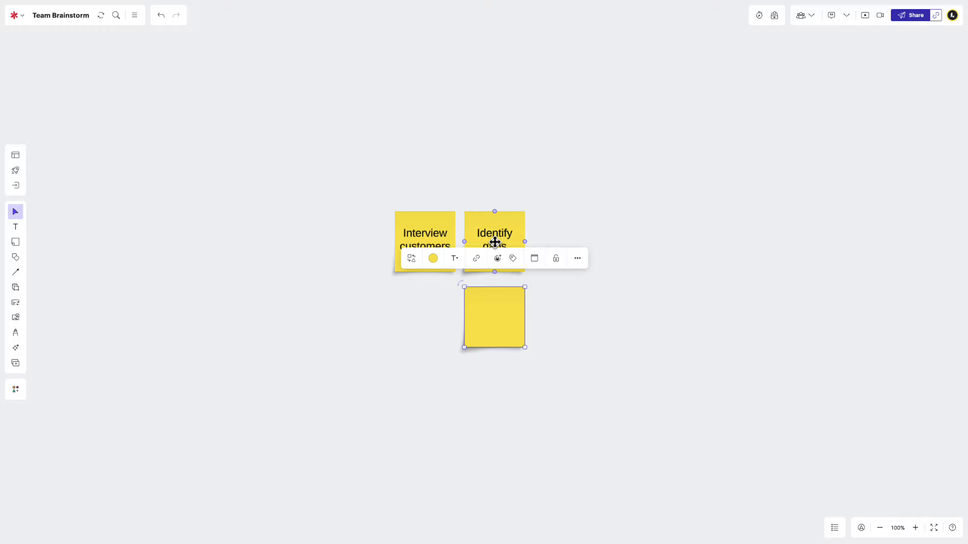
text(Brainstorm solutions)
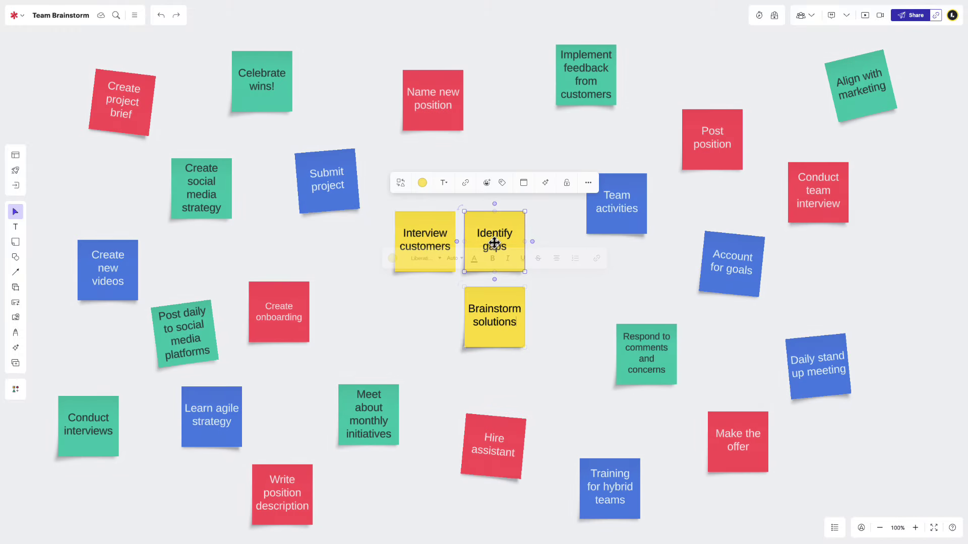
Move Brainstorm solutions down-right, tilt Identify gaps, and set Implement feedback from customers to Myriad Pro
drag(497, 298, 541, 325)
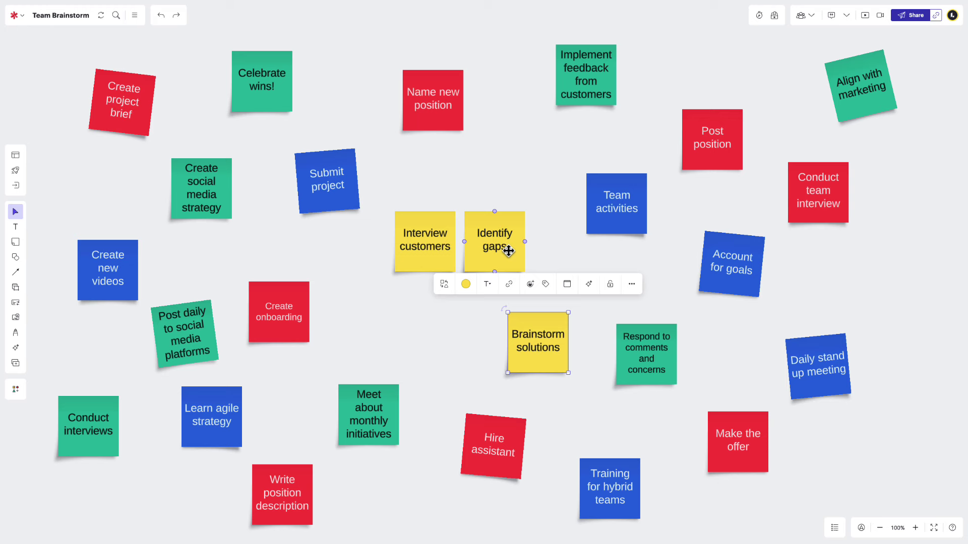
drag(504, 248, 481, 178)
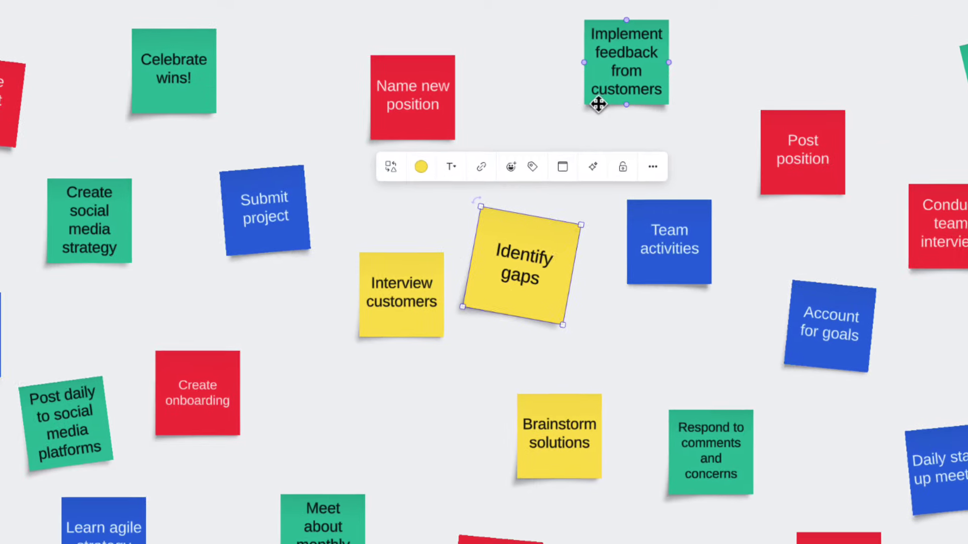
click(566, 103)
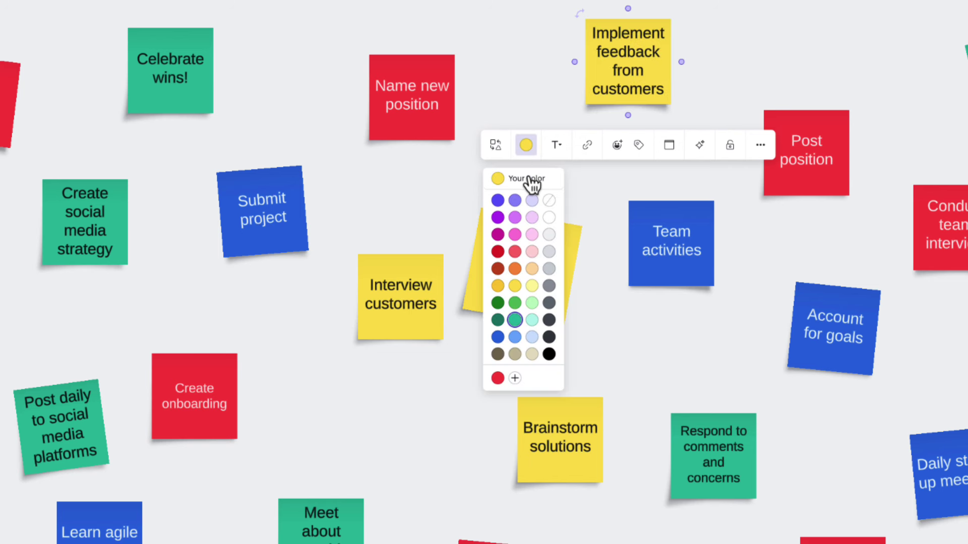
click(556, 145)
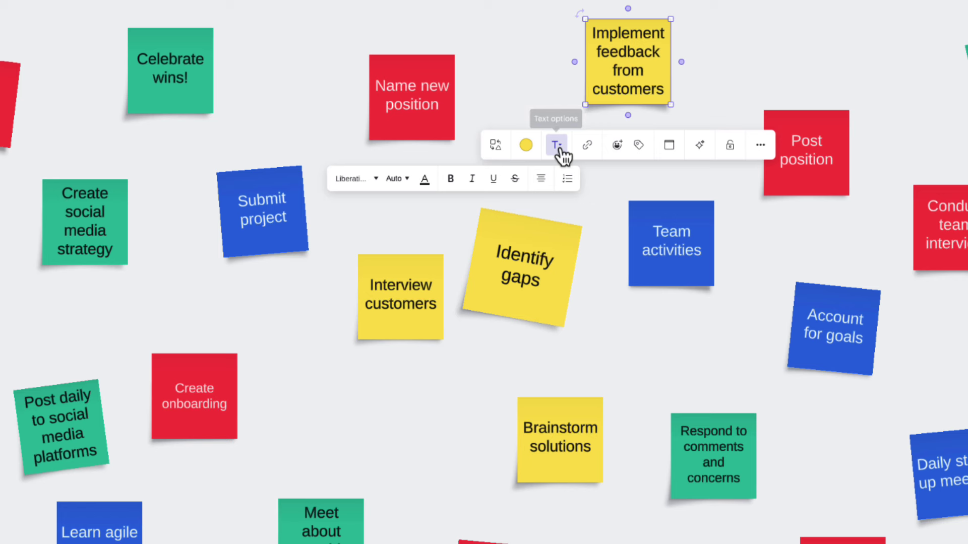
click(376, 179)
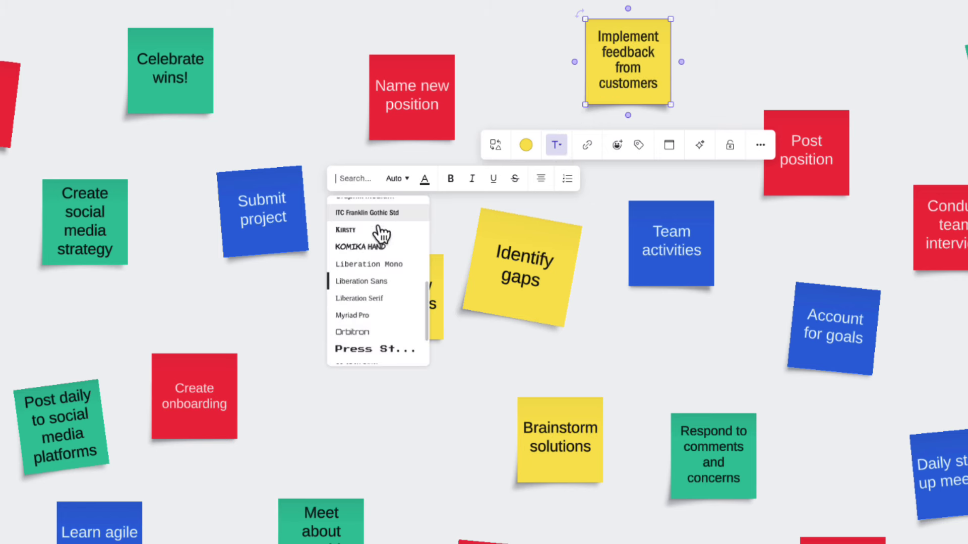
click(375, 324)
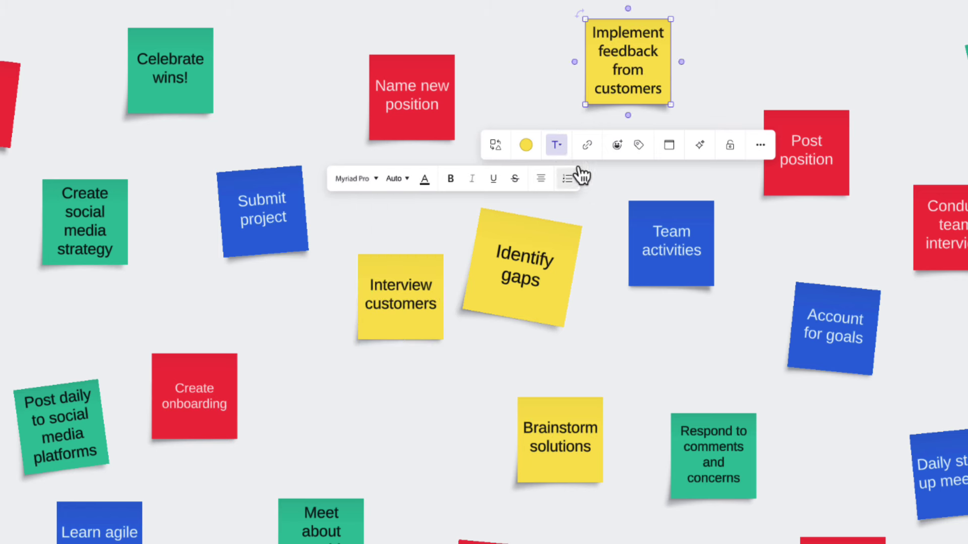
React to Implement feedback from customers with a heart, then add and remove a fire reaction
click(617, 146)
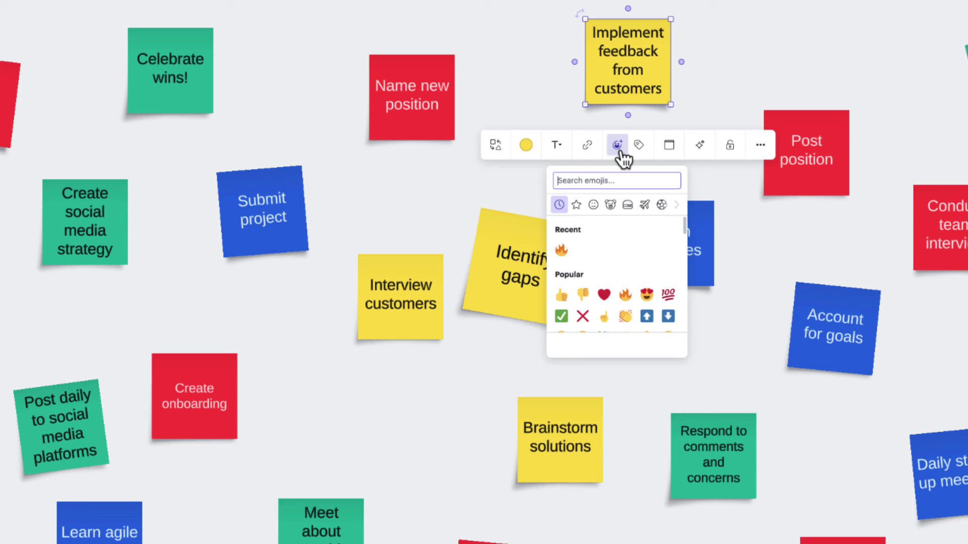
click(604, 295)
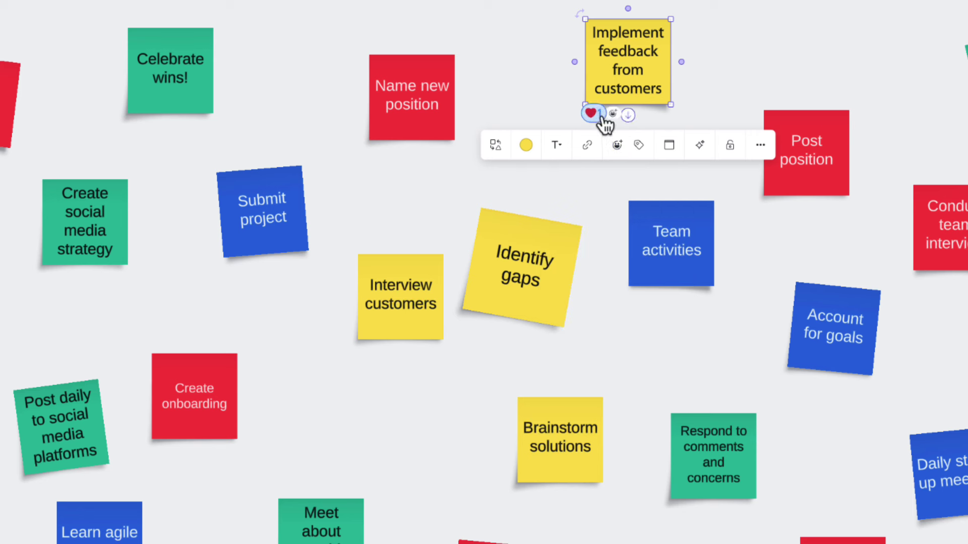
click(611, 114)
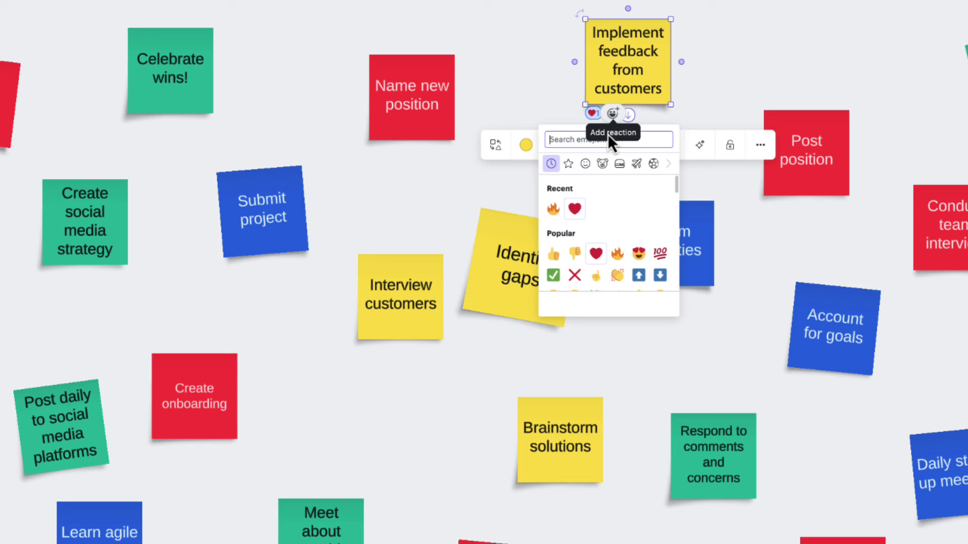
click(617, 254)
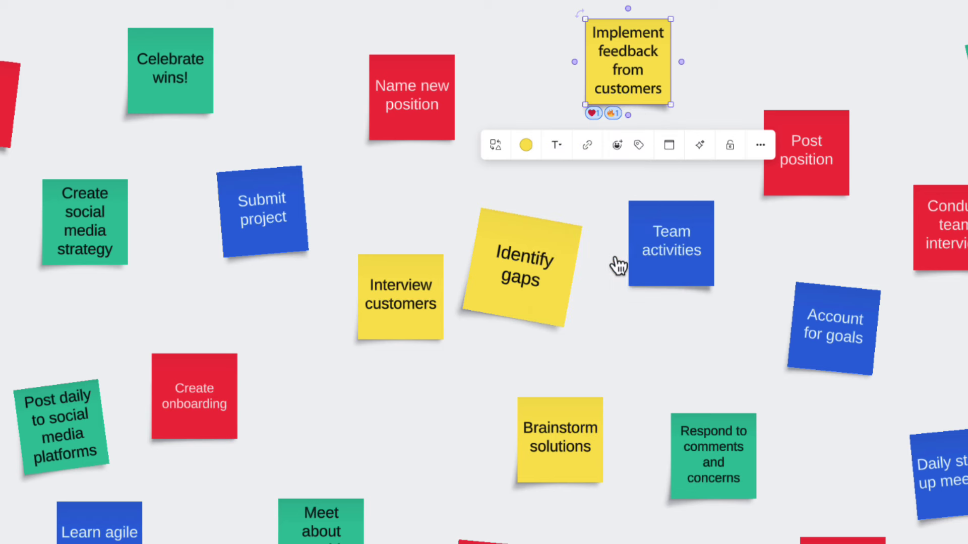
click(613, 114)
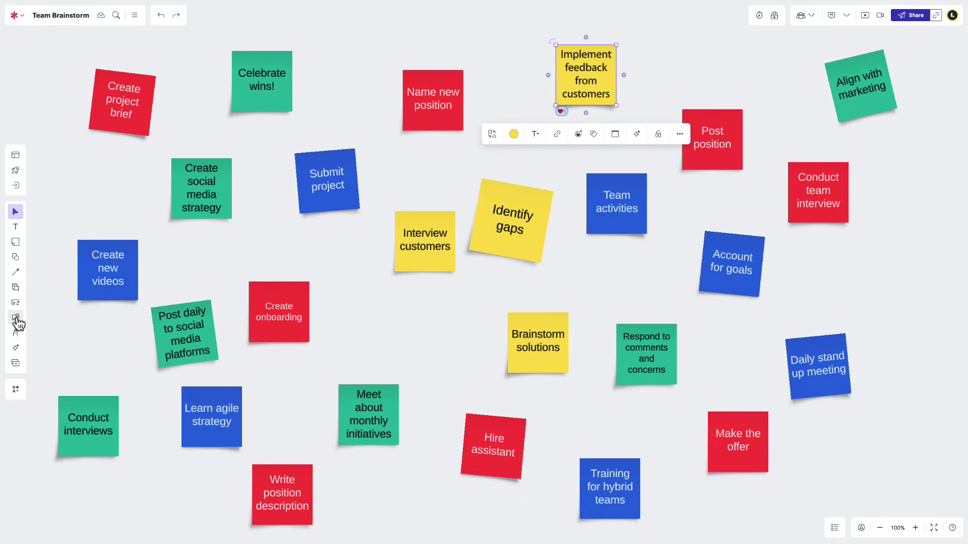
click(16, 317)
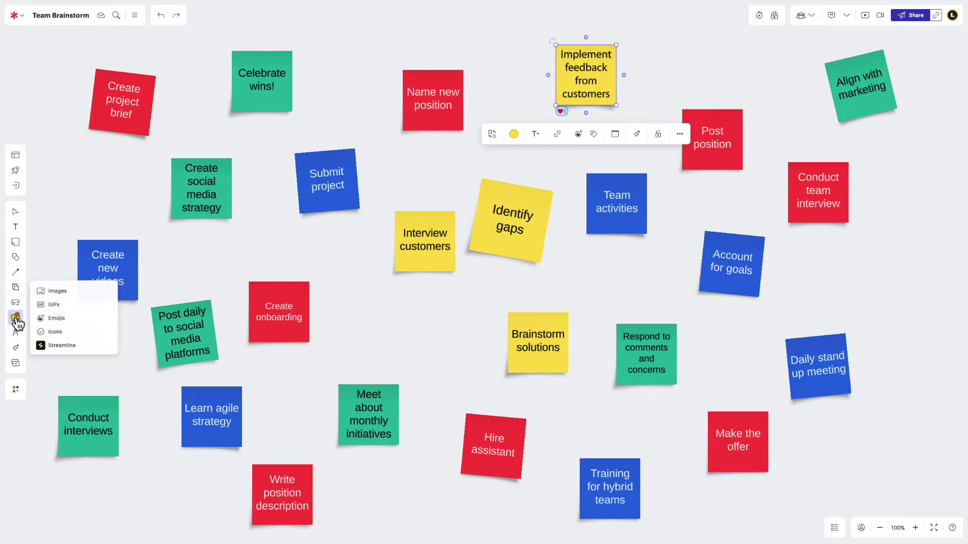
click(70, 312)
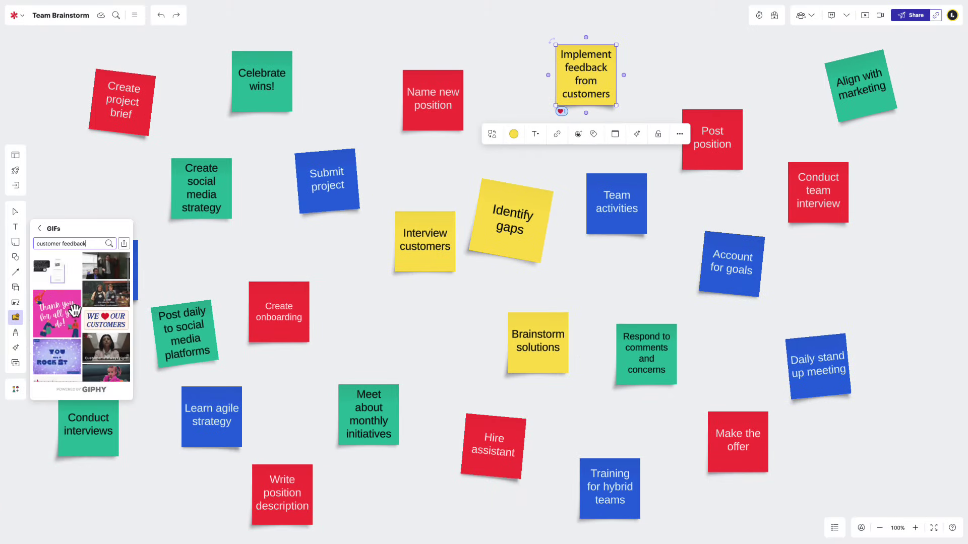
drag(105, 320, 496, 272)
key(Delete)
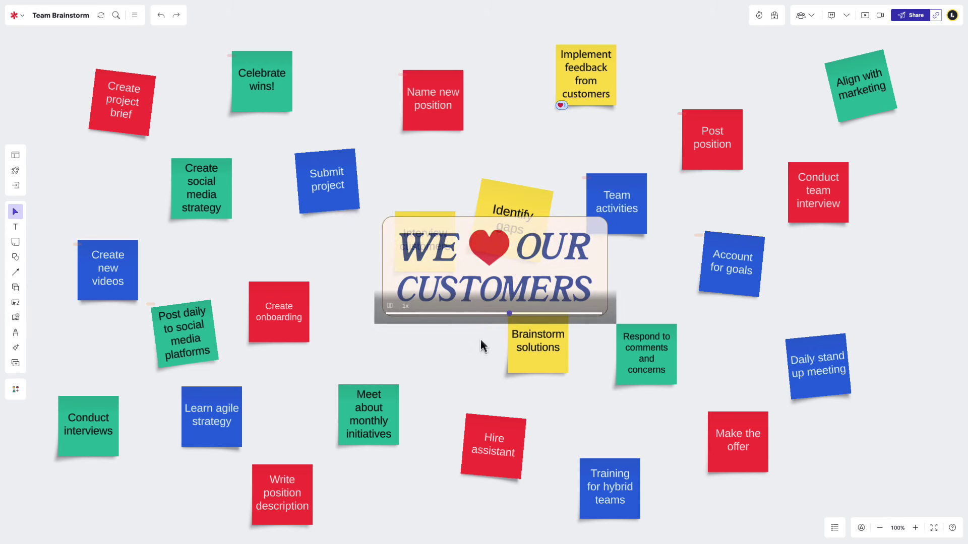
Create a High Priority tag and attach it to the Interview customers note
click(432, 265)
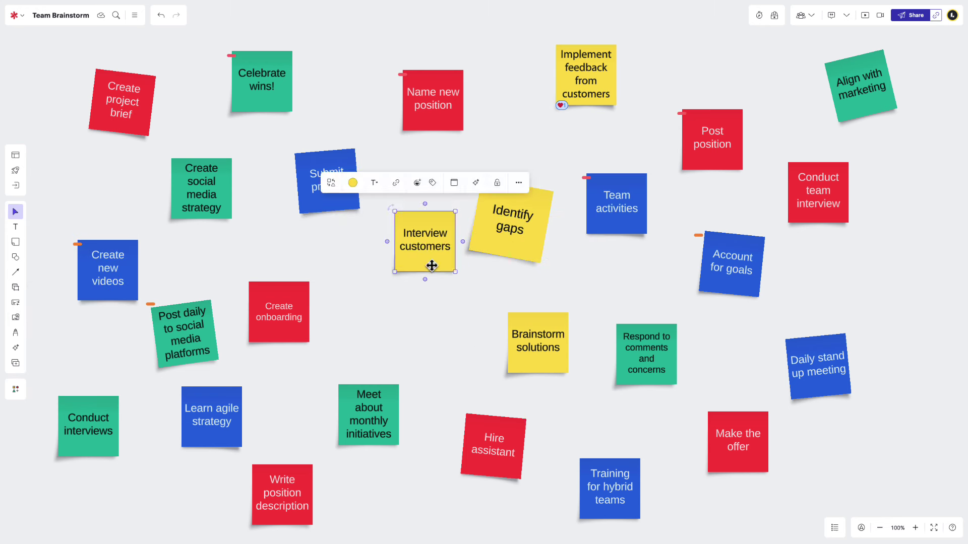
click(434, 184)
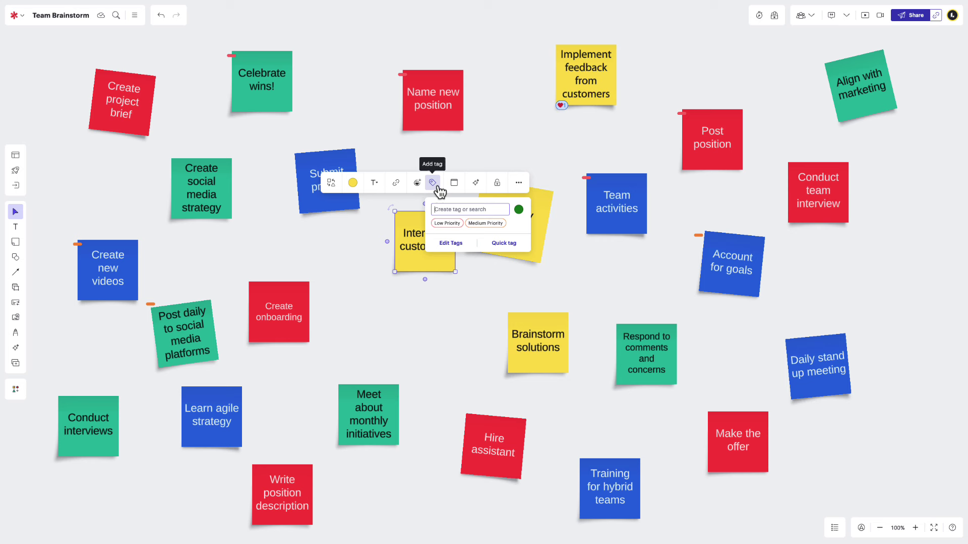
text(High Priority)
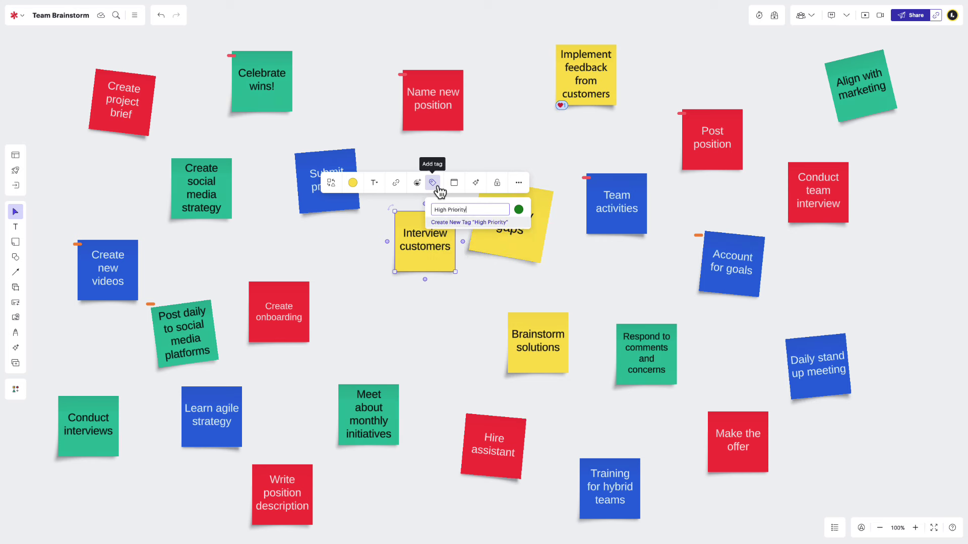
click(453, 223)
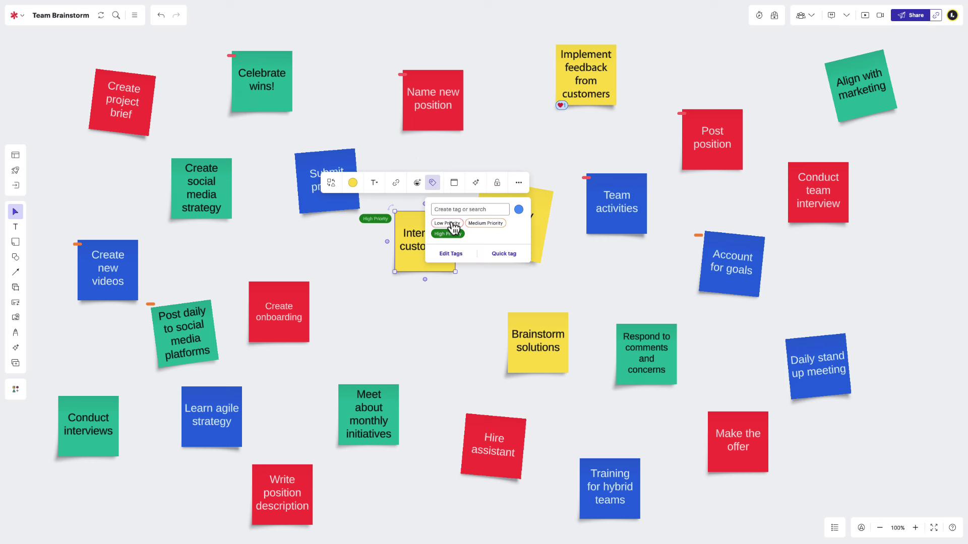
Apply High Priority to Identify gaps, Brainstorm solutions and Implement feedback from customers together
click(534, 209)
shift+click(547, 330)
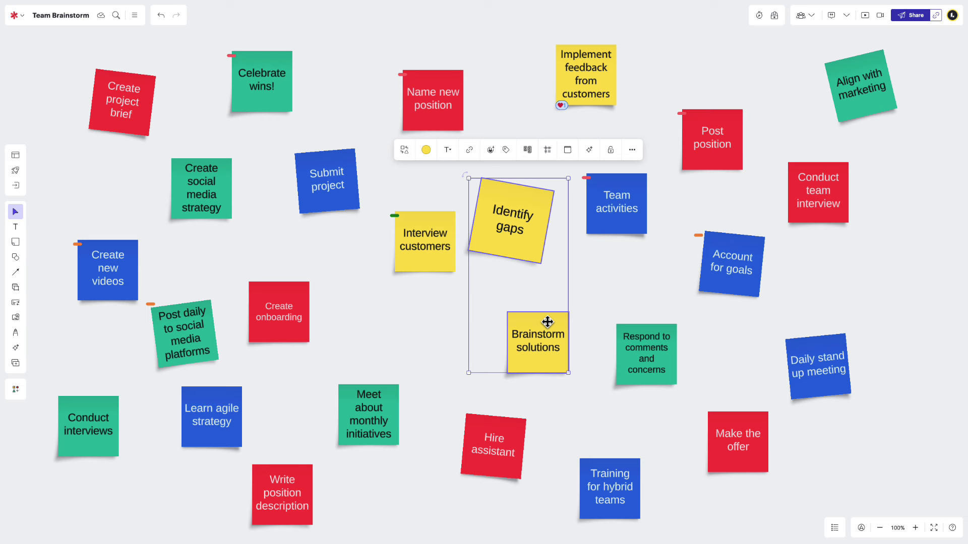
shift+click(583, 96)
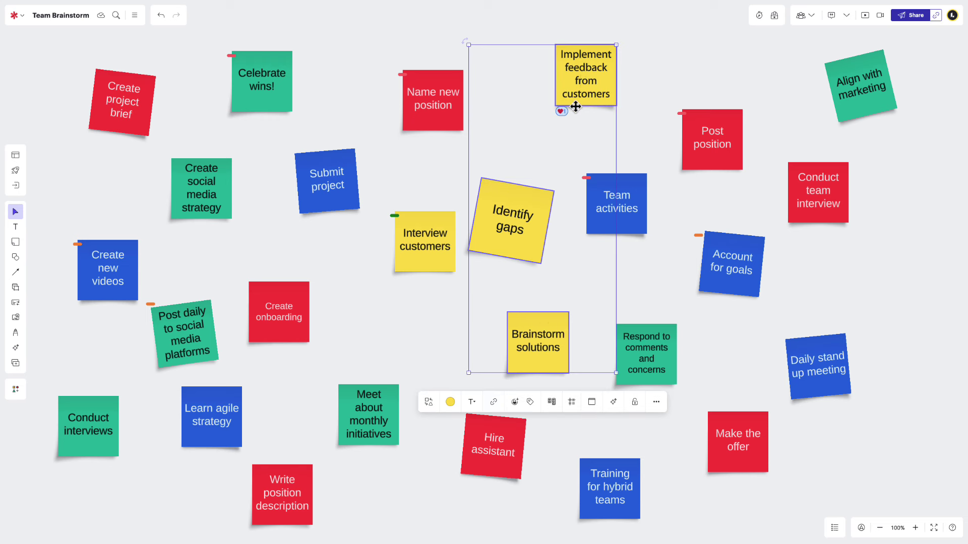
click(529, 402)
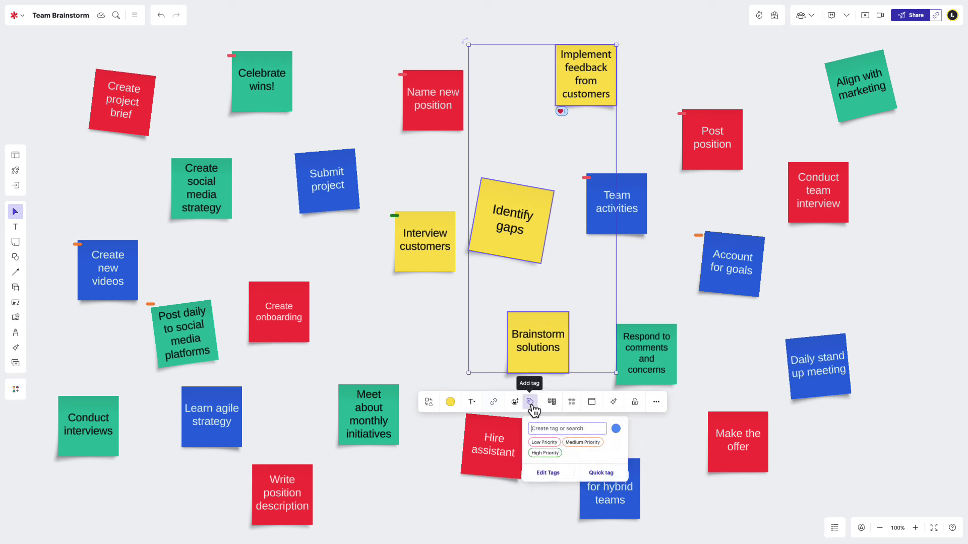
click(545, 453)
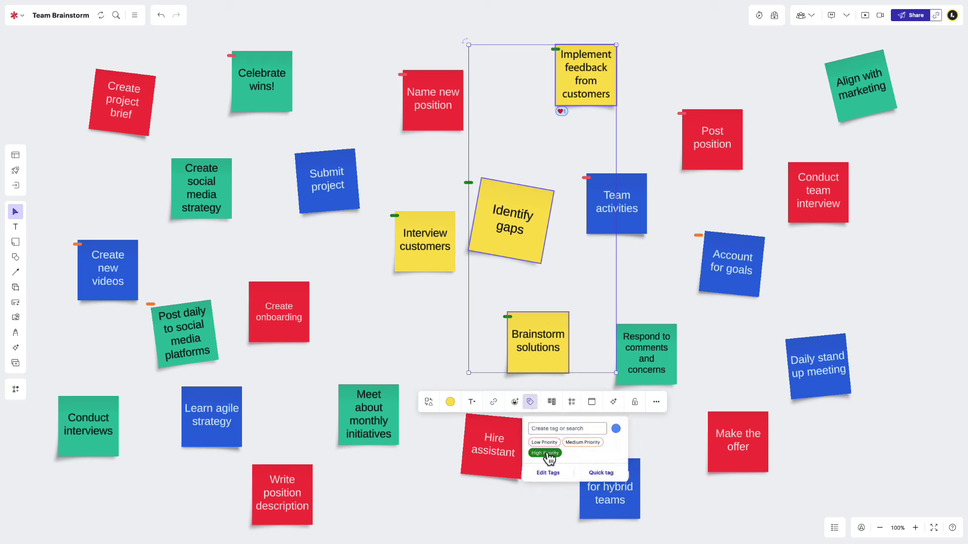
click(444, 361)
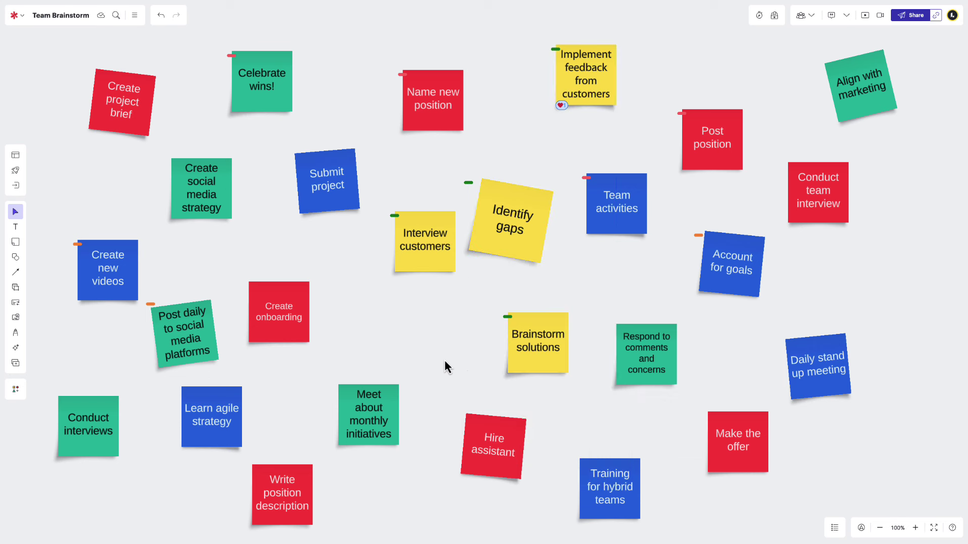
drag(445, 359, 533, 205)
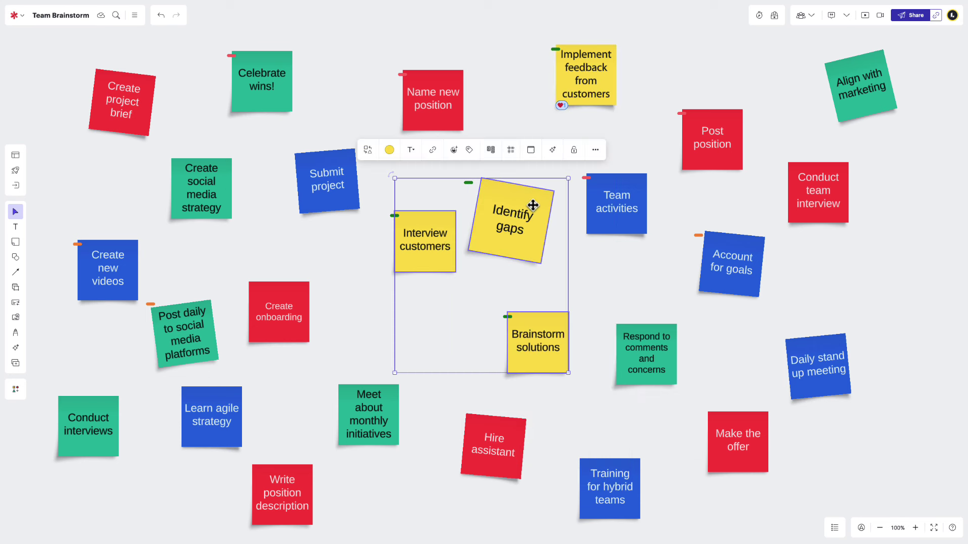
click(531, 150)
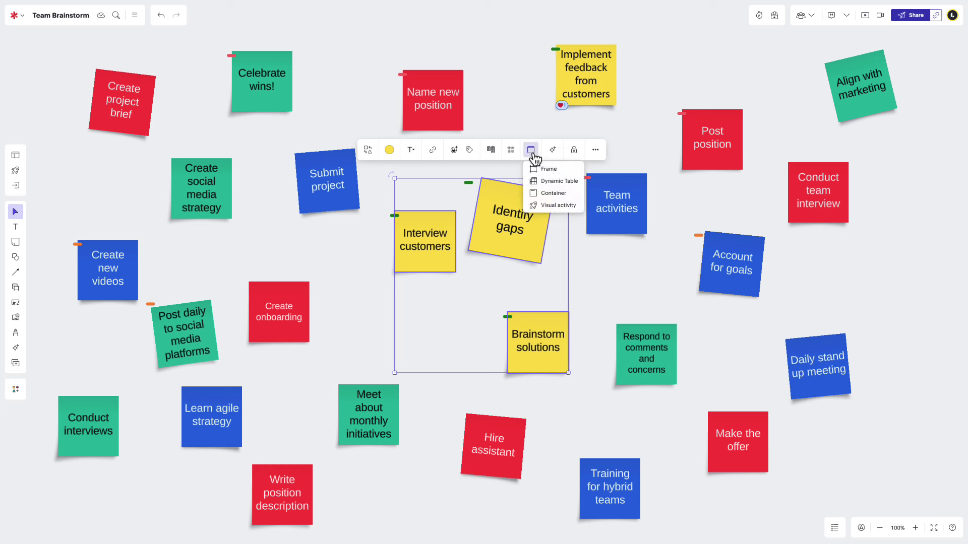
click(537, 195)
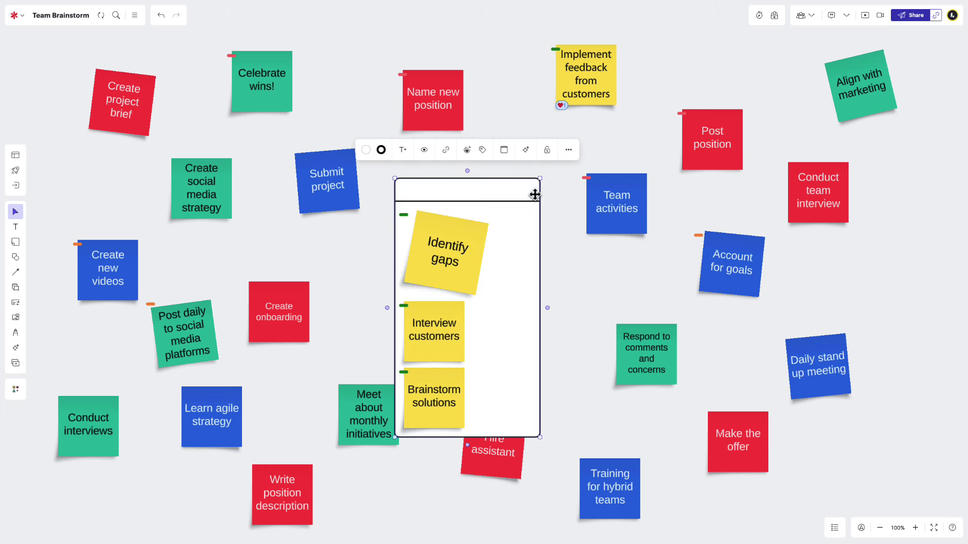
key(ctrl+z)
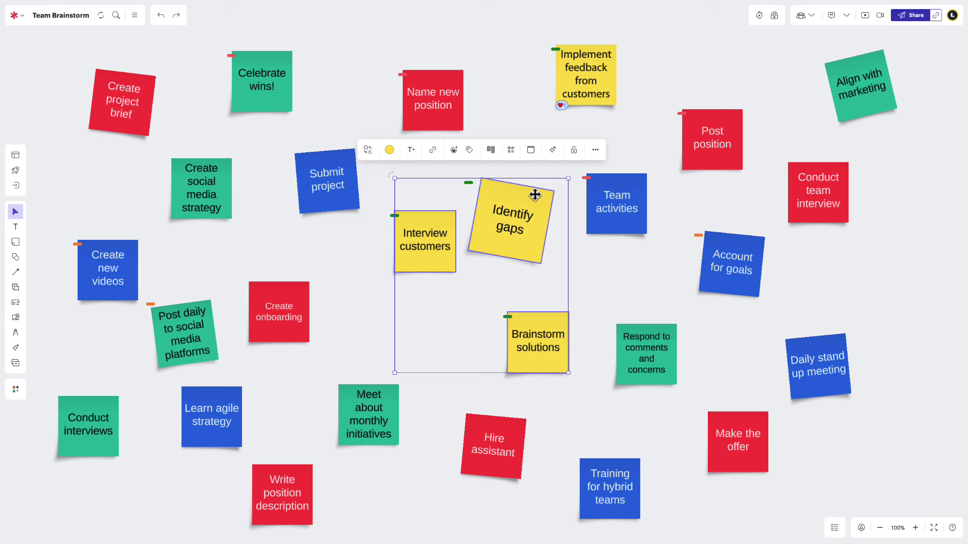
Select every note with Ctrl+A and sort them by Tag into priority containers
key(ctrl+a)
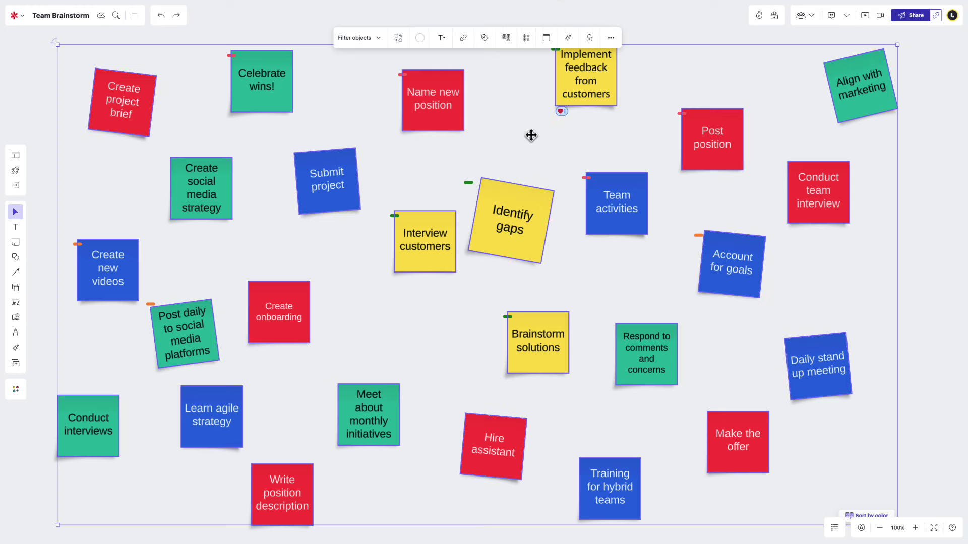
click(507, 40)
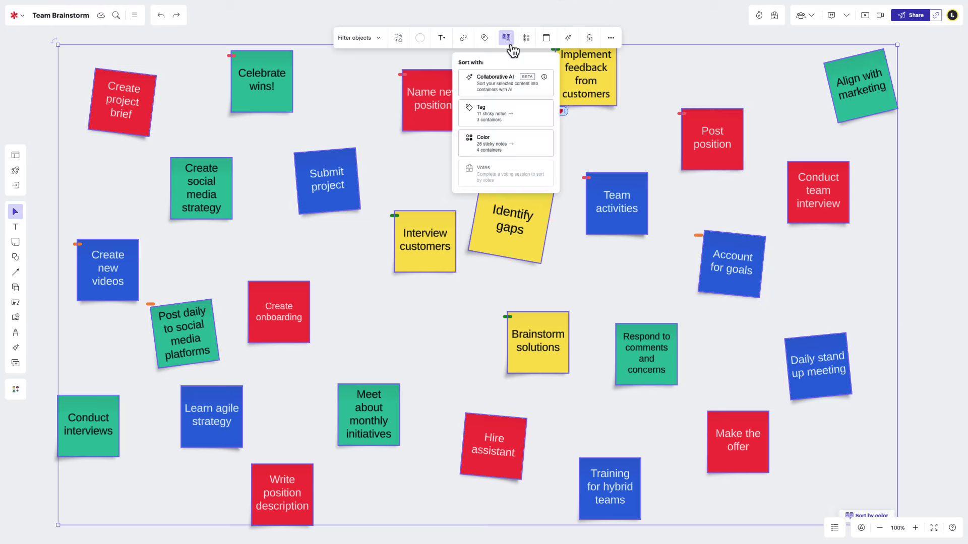
click(510, 121)
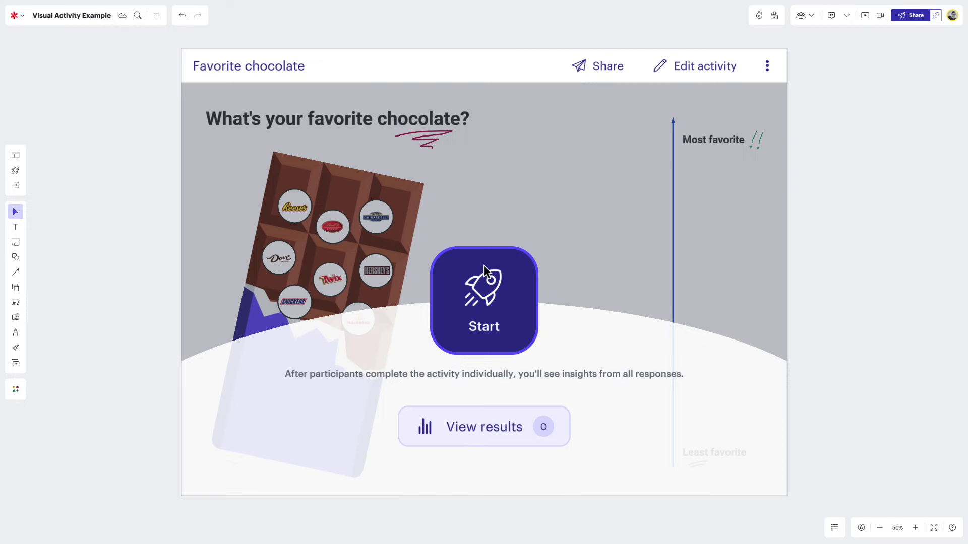
Start the chocolate activity, rank Toblerone most favorite and Snickers second, and submit
click(481, 297)
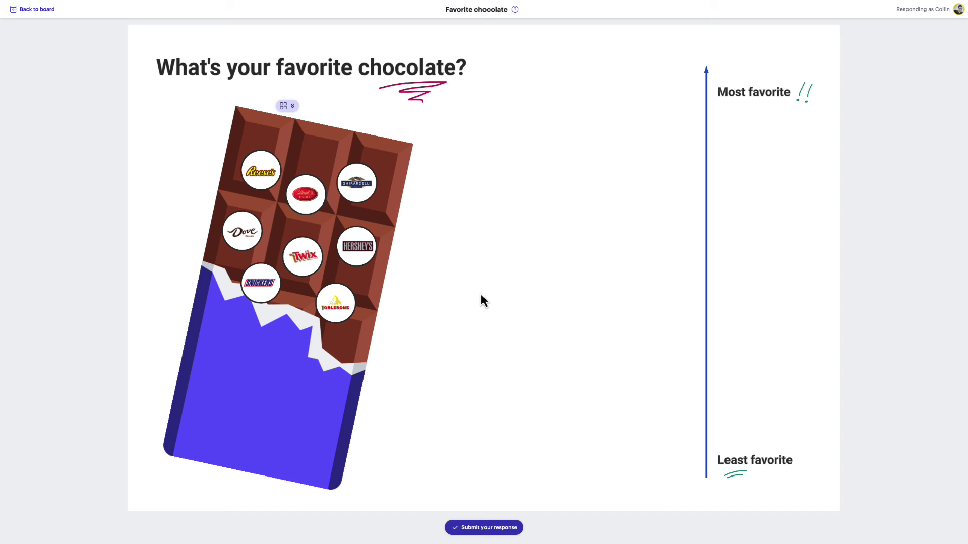
drag(347, 307, 706, 125)
drag(261, 283, 706, 170)
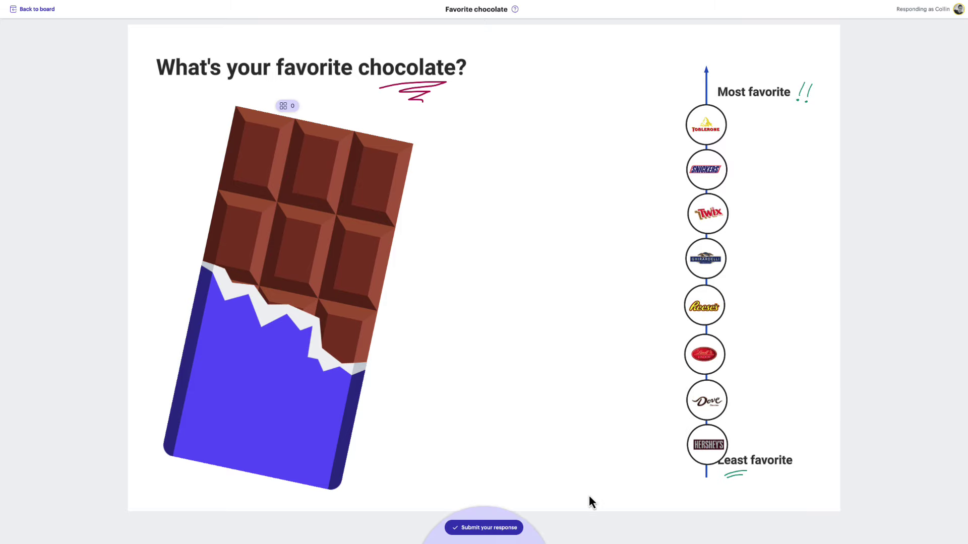
click(521, 527)
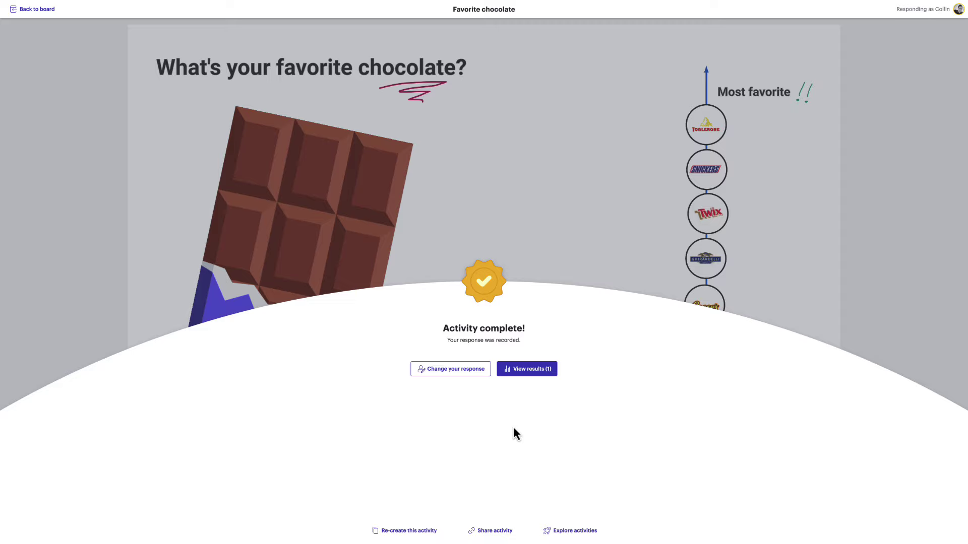
Open the activity results and view each of the three participants' rankings
click(517, 378)
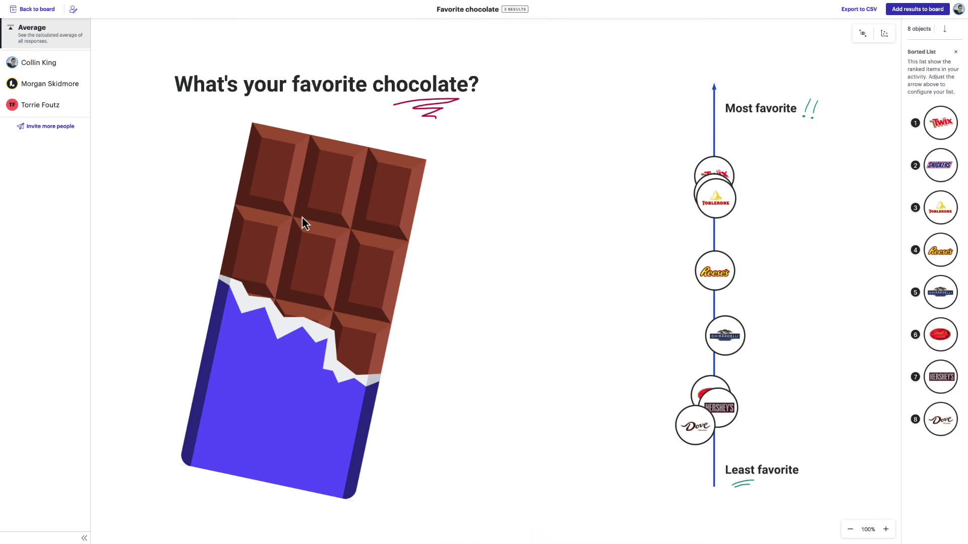
click(84, 67)
click(79, 85)
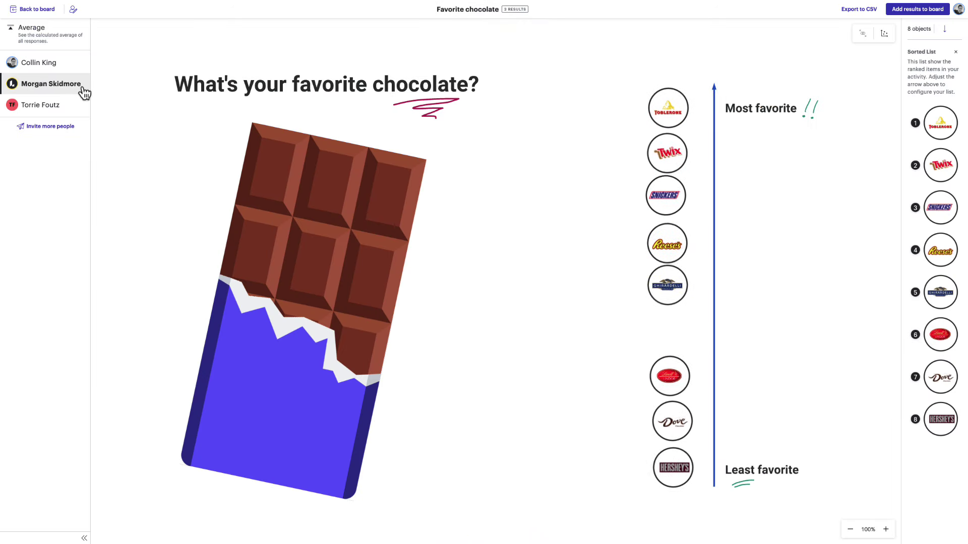
click(80, 105)
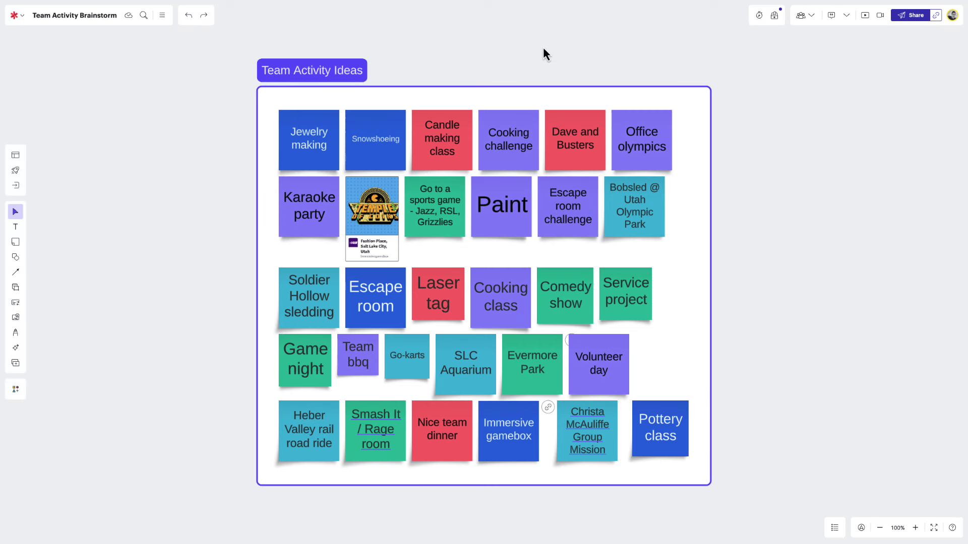
Cast 3/3 votes on Go to a sports game, Escape room and Christa McAuliffe Group Mission, then finish voting
click(774, 15)
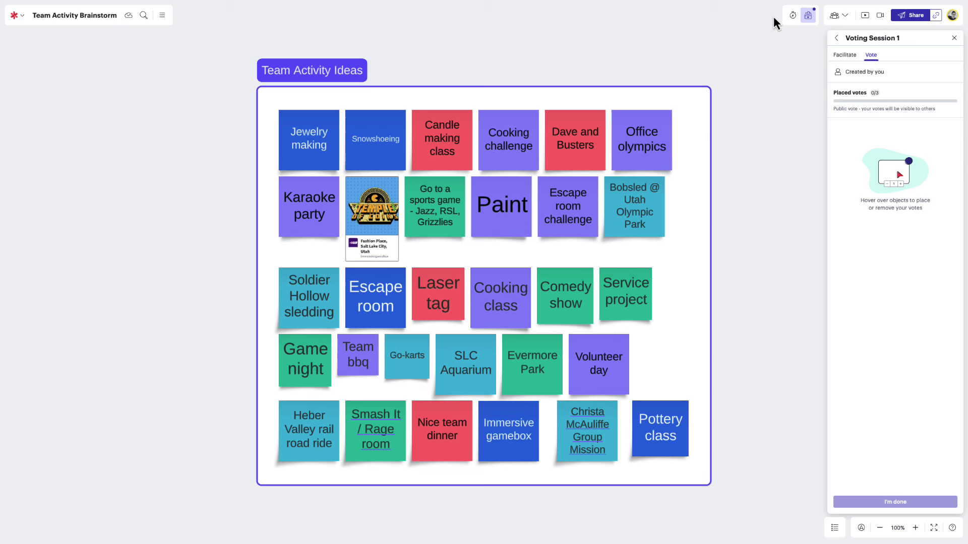
mouse_move(496, 150)
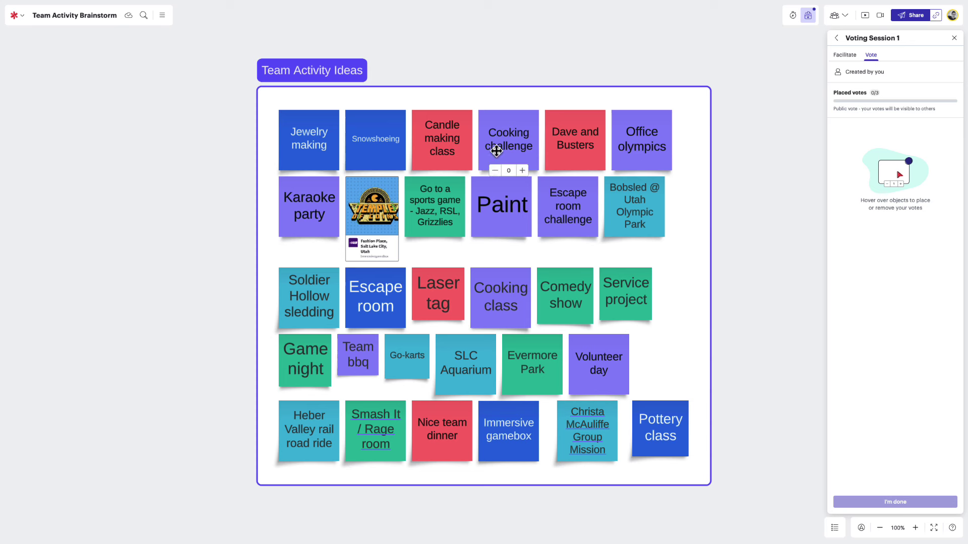
mouse_move(446, 189)
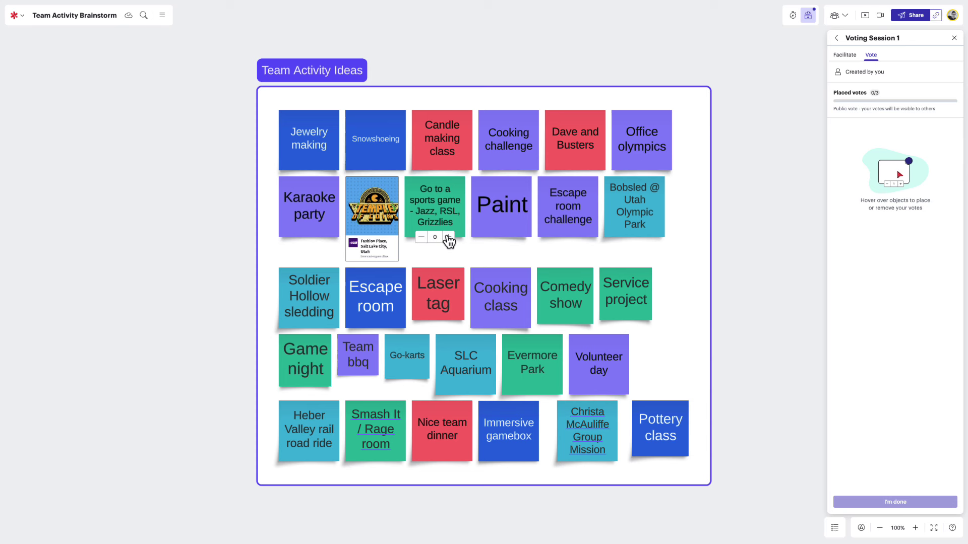
click(448, 237)
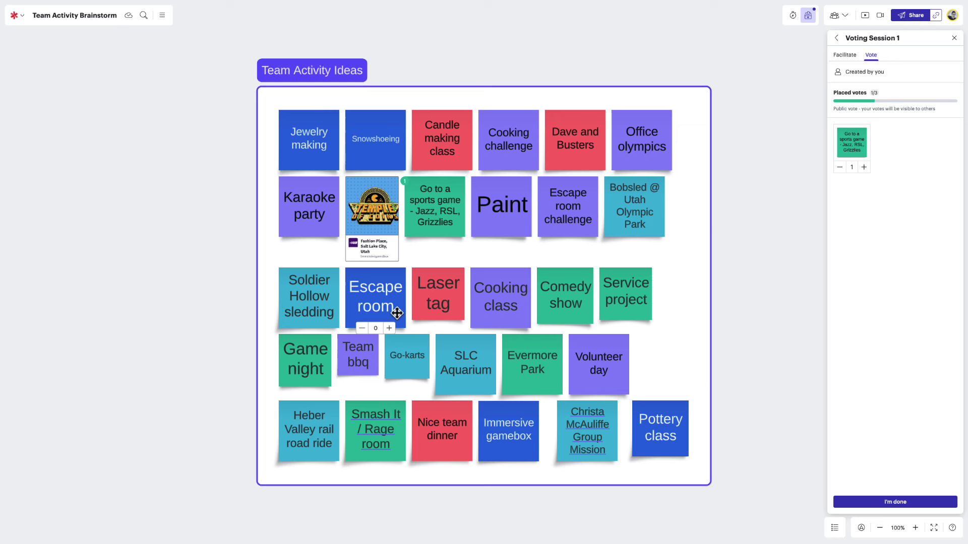
click(390, 329)
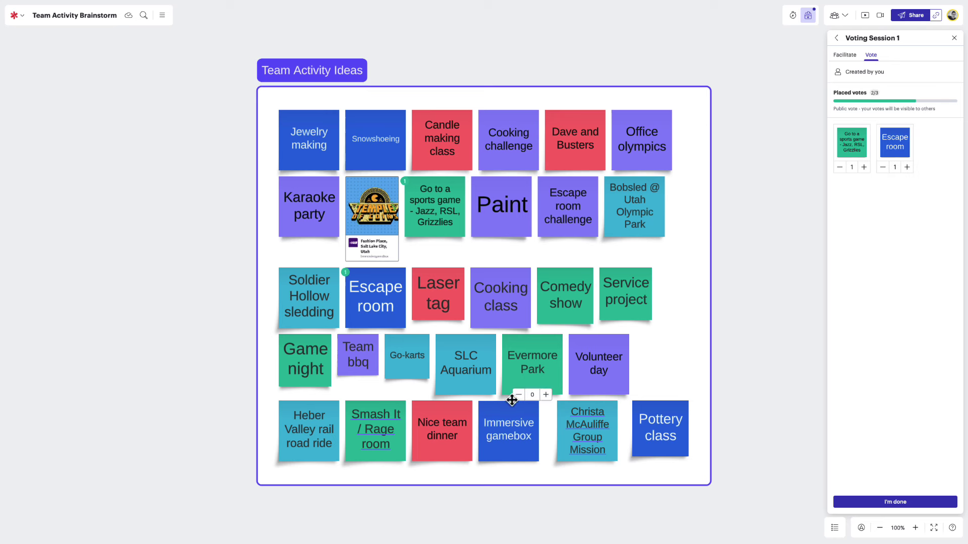
mouse_move(593, 442)
click(601, 461)
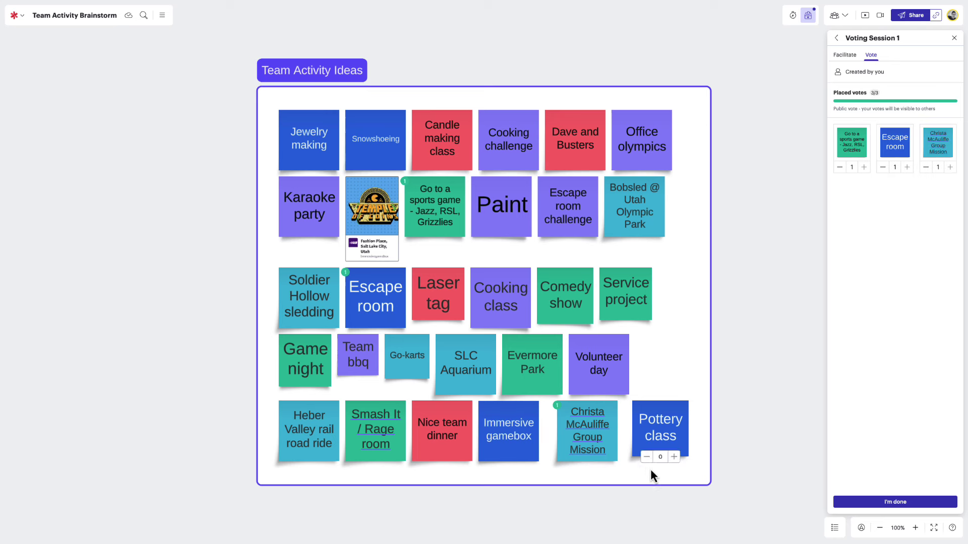
click(857, 502)
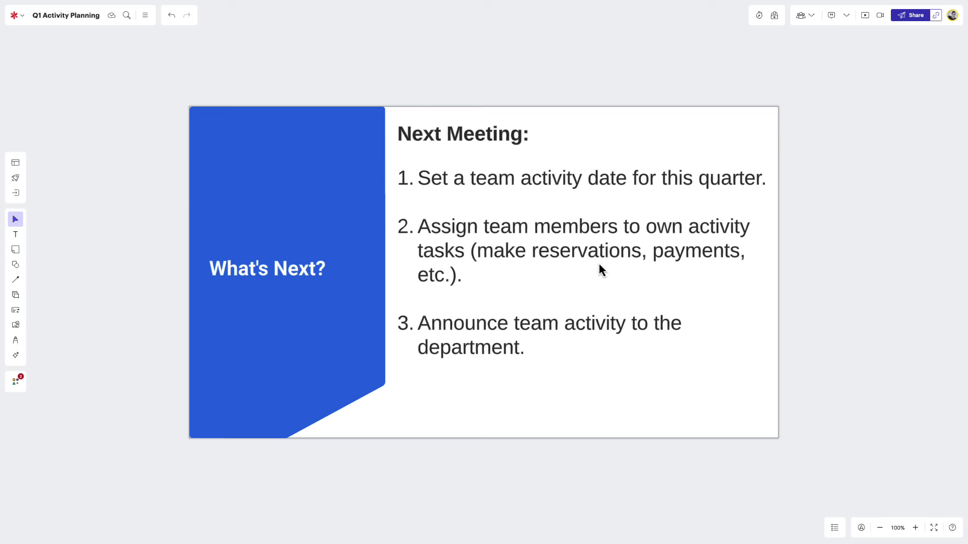
Join the In-Person breakout board from More tools > Breakout boards
click(16, 383)
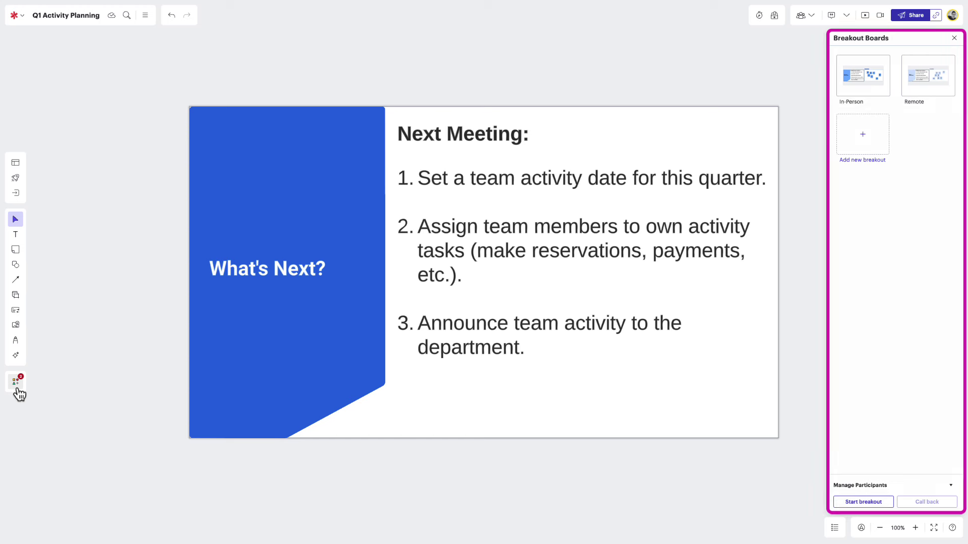
click(17, 388)
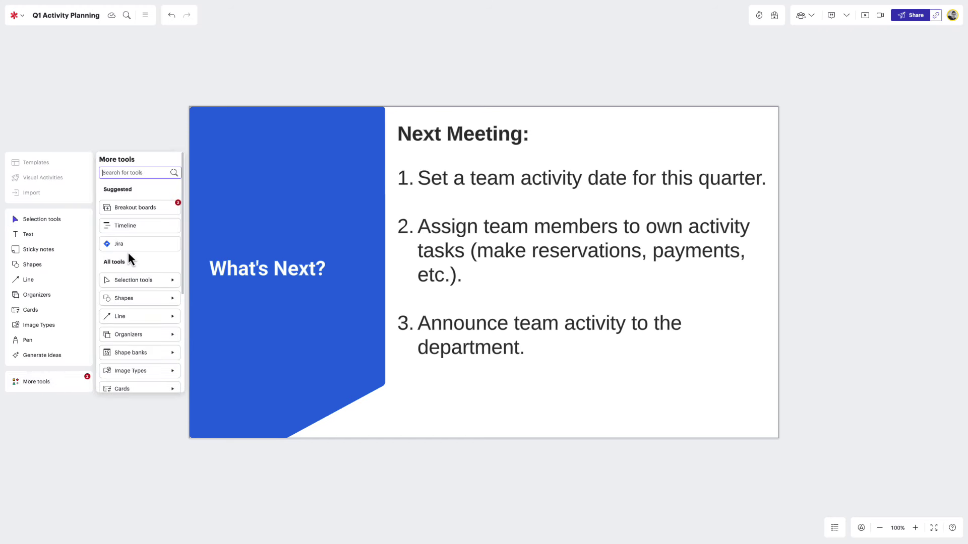
click(149, 212)
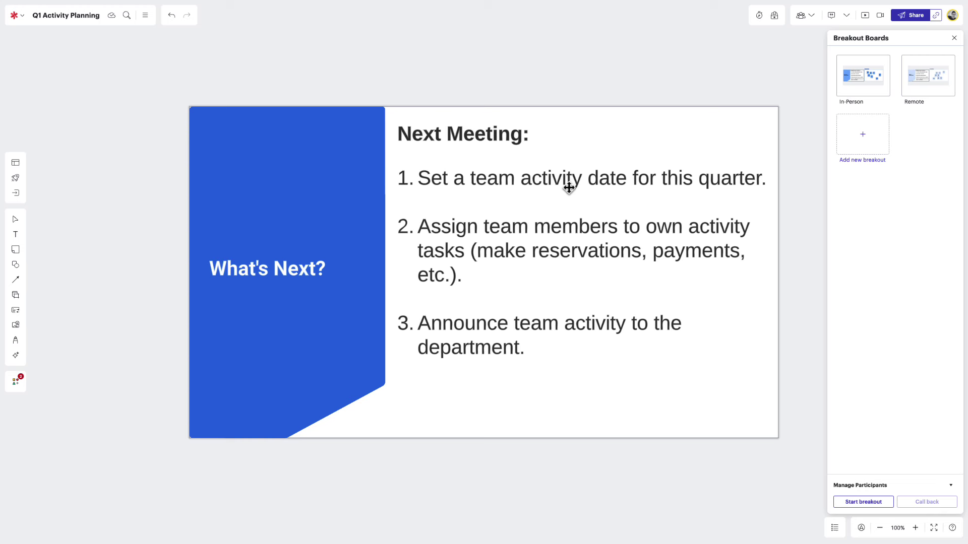
mouse_move(885, 96)
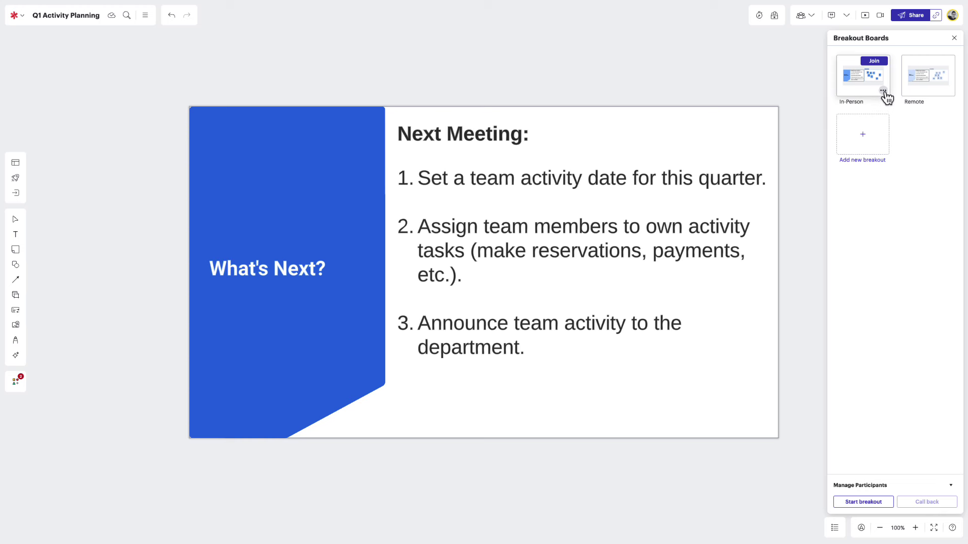
click(882, 62)
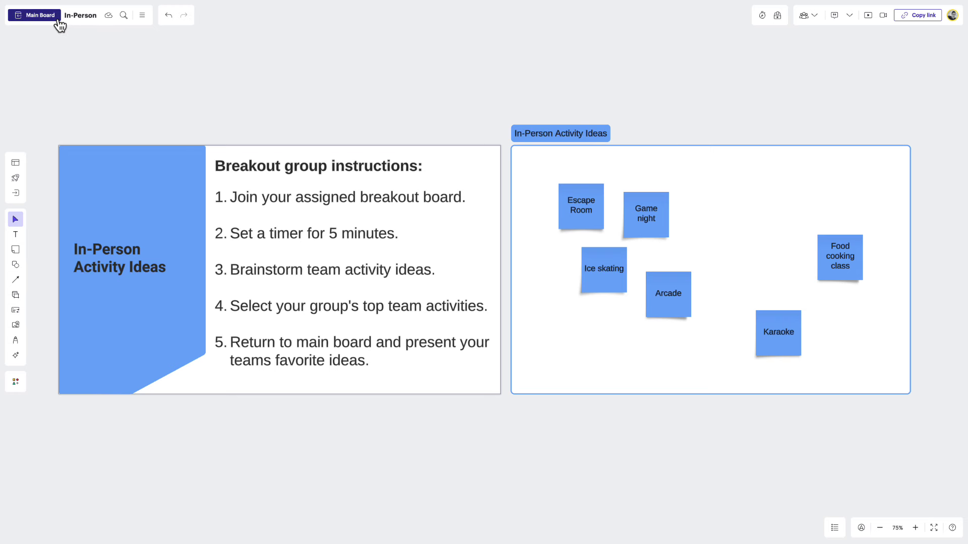
Return to the Main Board and select the Resources to help text block
click(36, 16)
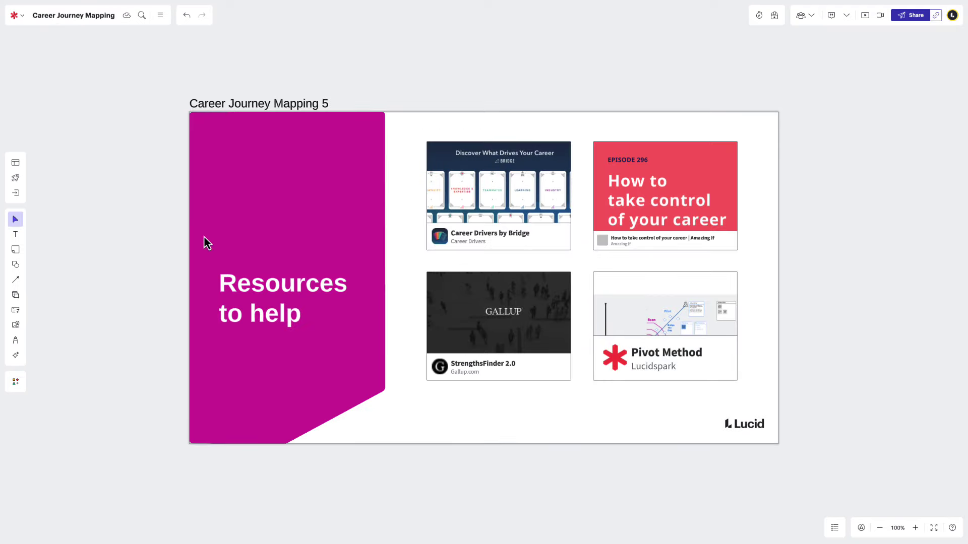
click(288, 356)
In the linked Pivot Method board, copy the Values sticky and retype it as 'Innovating processes'
click(652, 325)
click(664, 305)
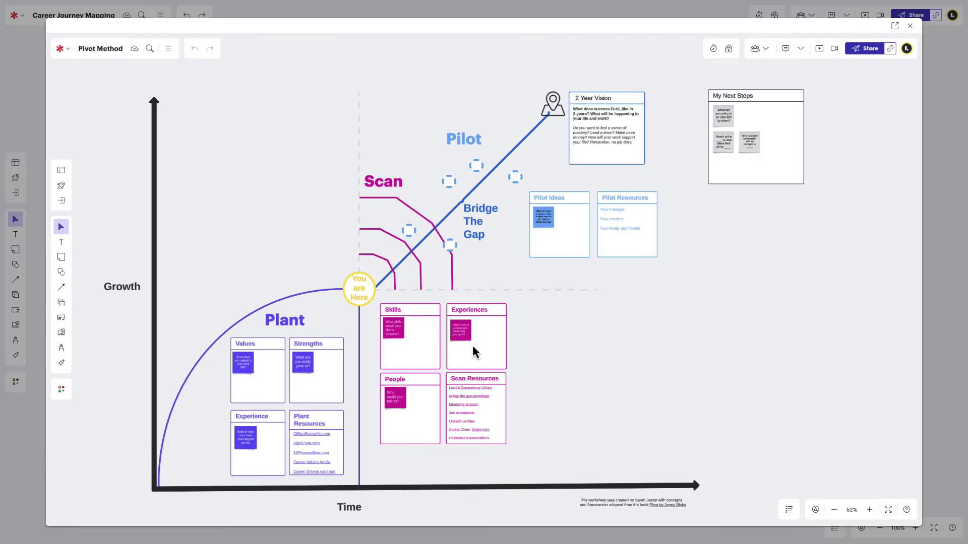
scroll(271, 379, up, 10)
drag(211, 361, 292, 410)
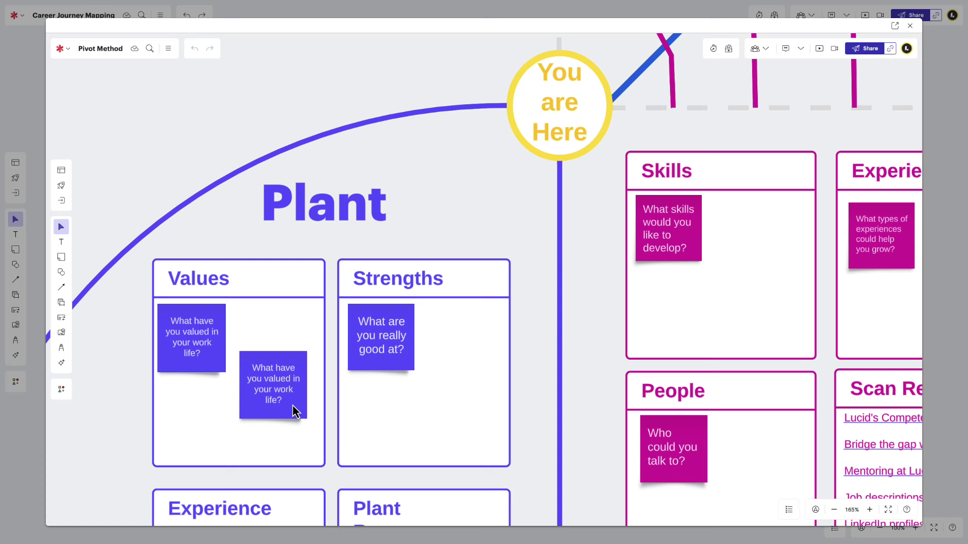
double_click(285, 399)
text(Innovating processes)
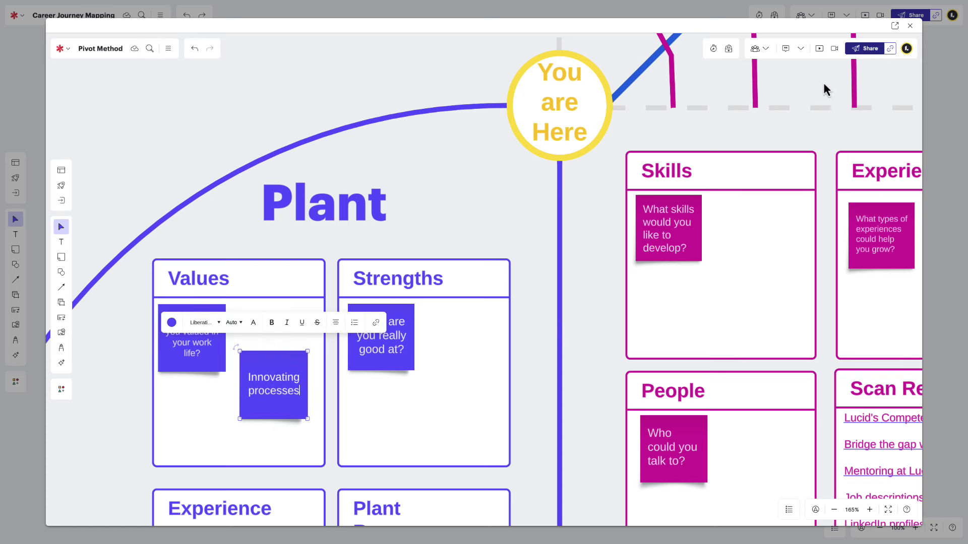
Close the Pivot Method preview and open the StrengthsFinder resource's website
click(912, 28)
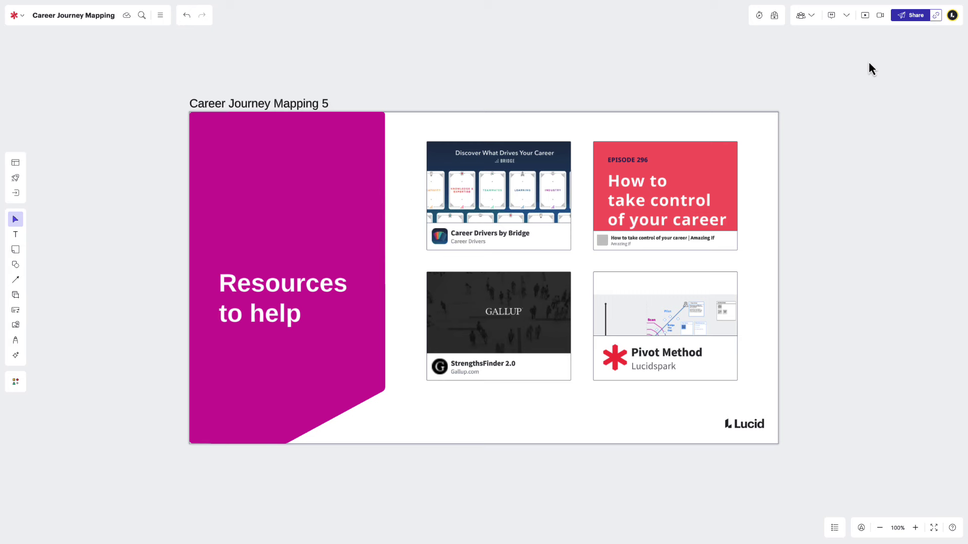
click(504, 322)
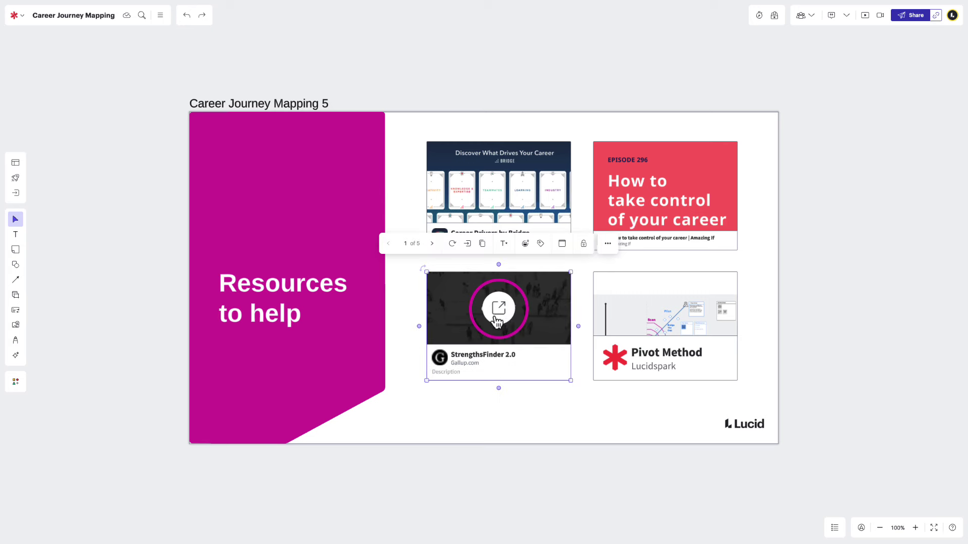
click(499, 317)
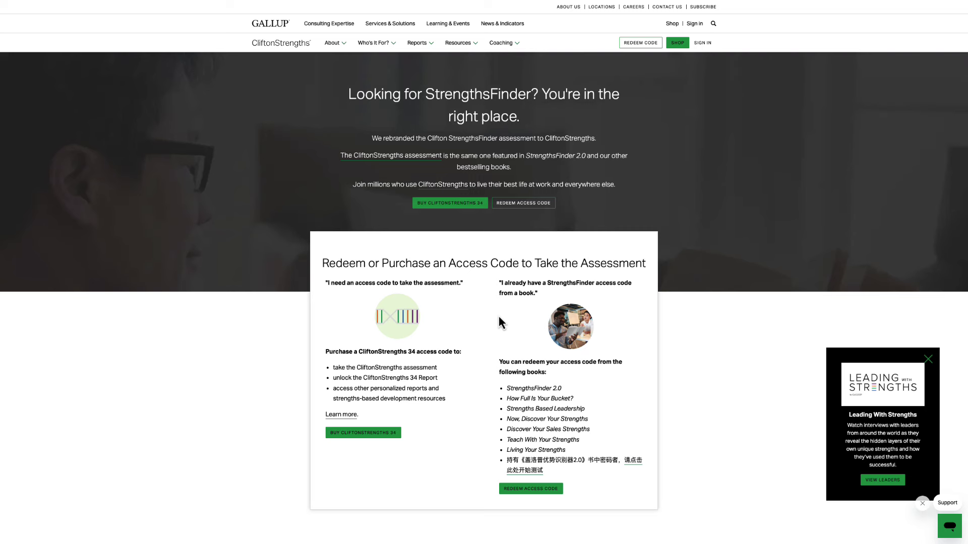
Go back from the Gallup page to the Slack message sharing the enablement board
key(ctrl+Left)
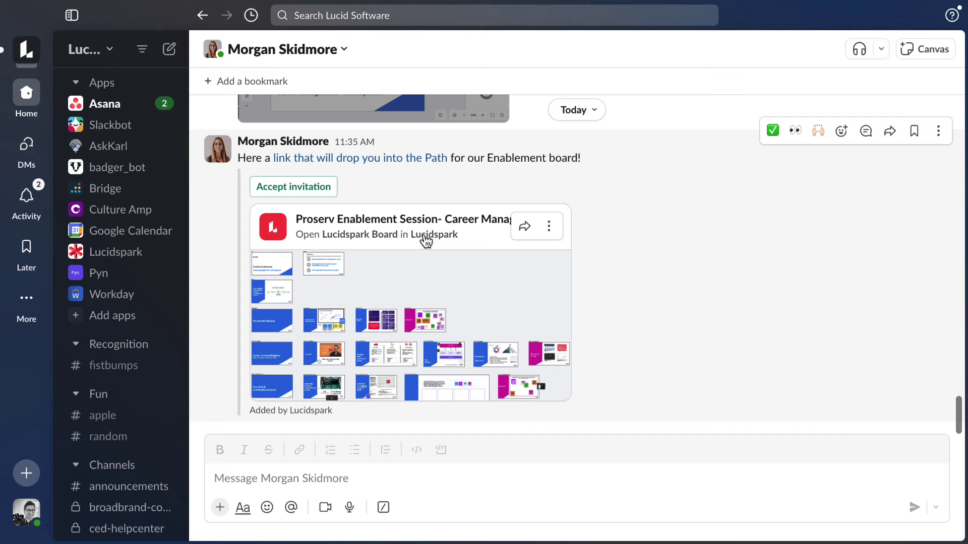
Open the shared board from Slack and follow its path through Outcomes and Intro Q
click(383, 163)
click(535, 235)
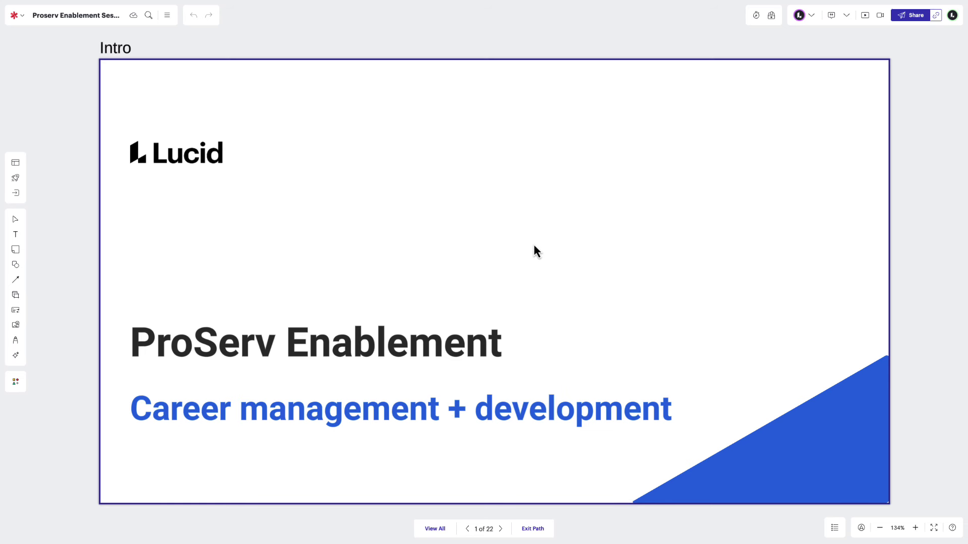
click(501, 529)
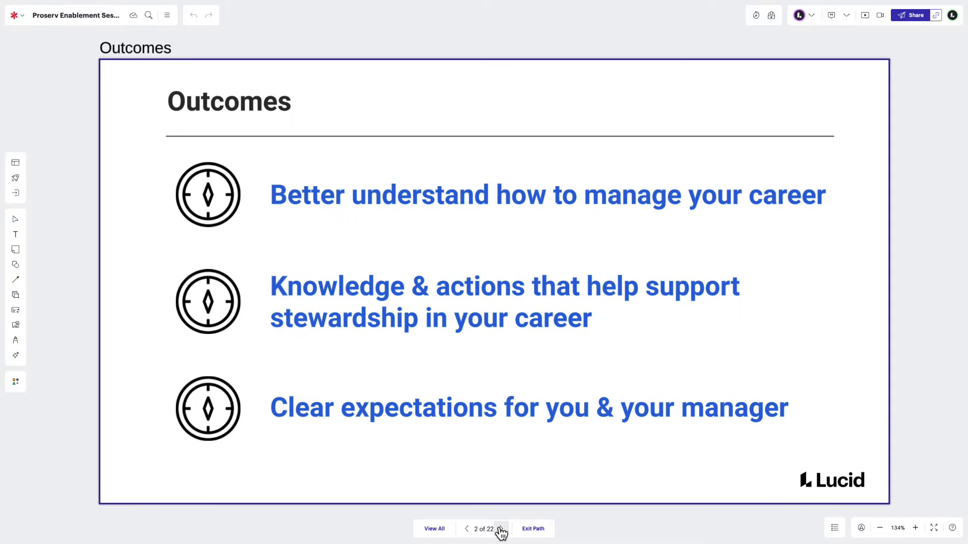
click(500, 529)
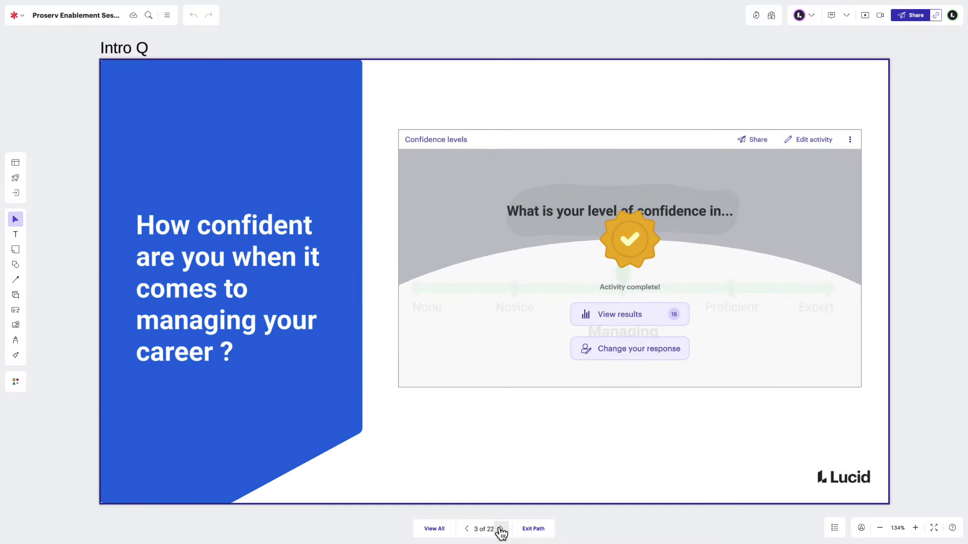
click(501, 529)
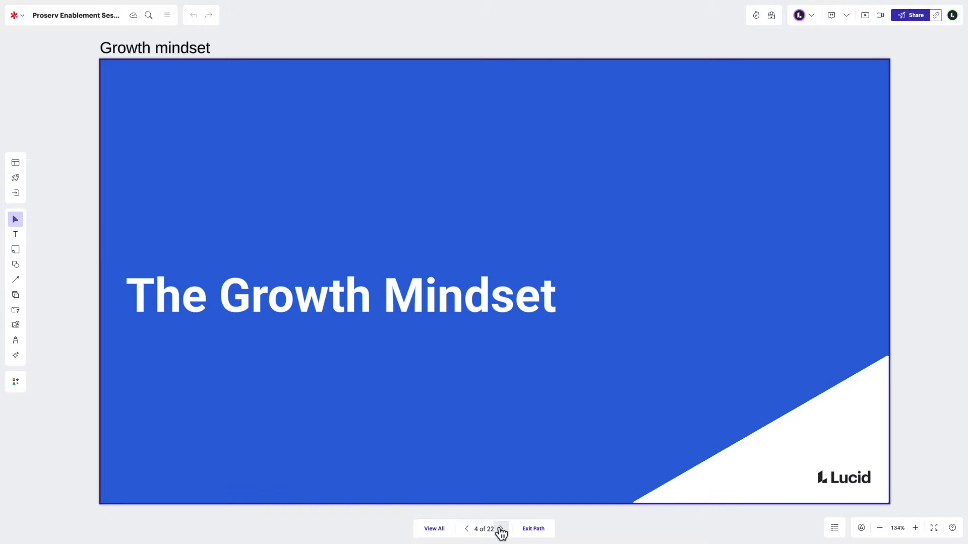
Inspect the Your WHY slide's blue shape, then advance to slide 5, Growth mindset 1
scroll(495, 466, down, 10)
scroll(464, 311, right, 4)
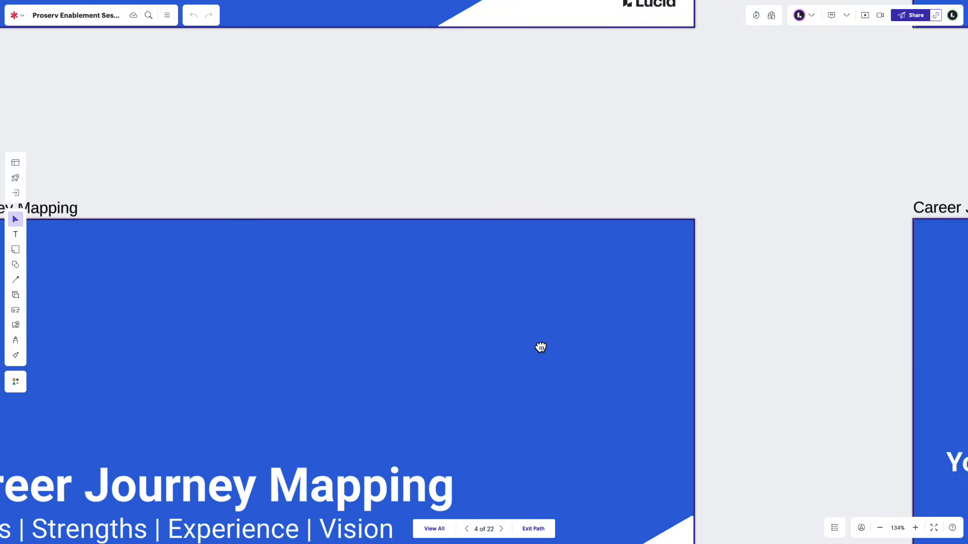
scroll(540, 347, down, 8)
scroll(540, 347, right, 6)
scroll(782, 168, right, 10)
scroll(781, 169, up, 5)
click(271, 429)
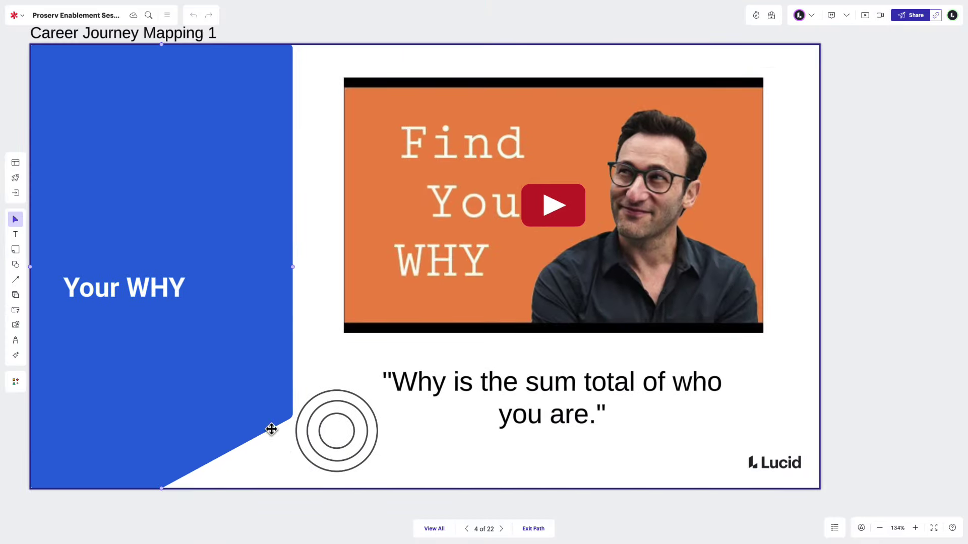
key(Escape)
click(502, 529)
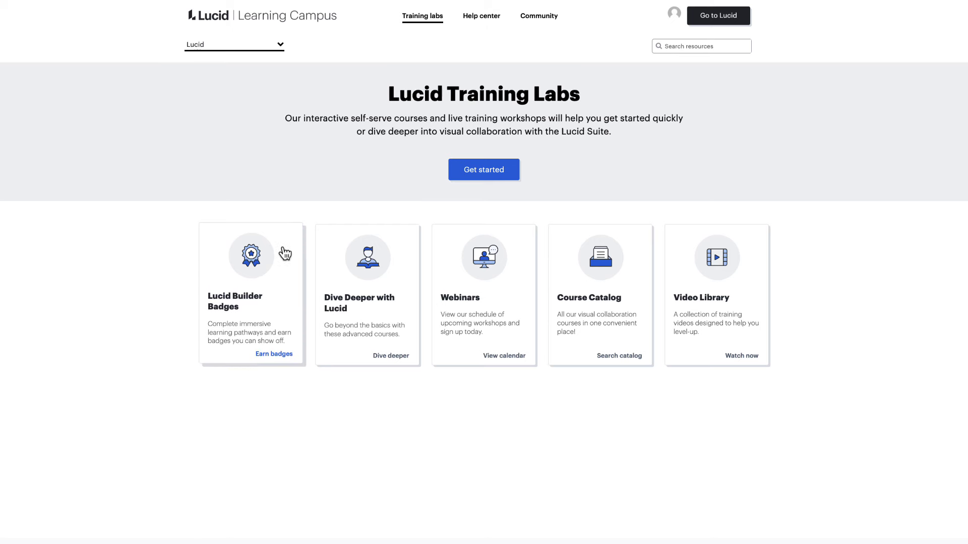
Open the Lucid Builder Badges page from the Training Labs page
click(286, 253)
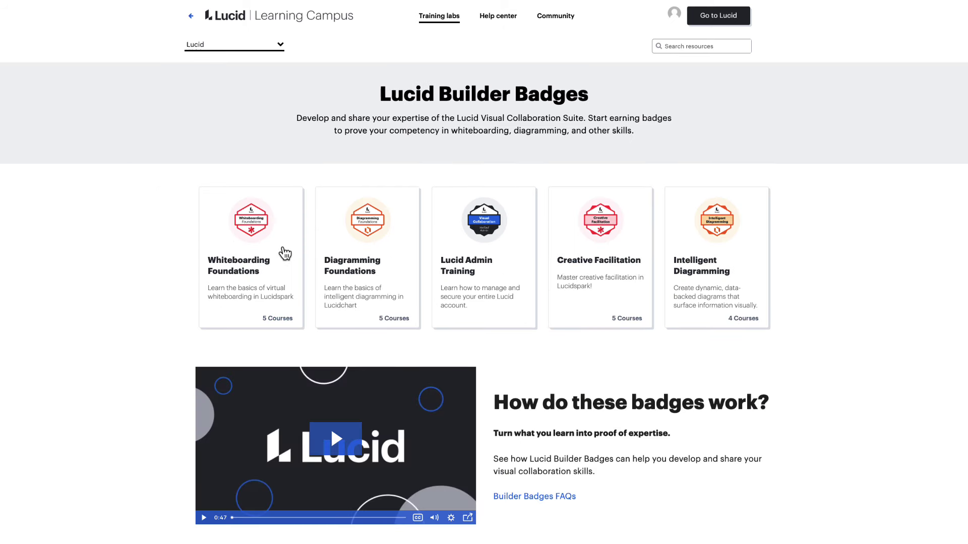